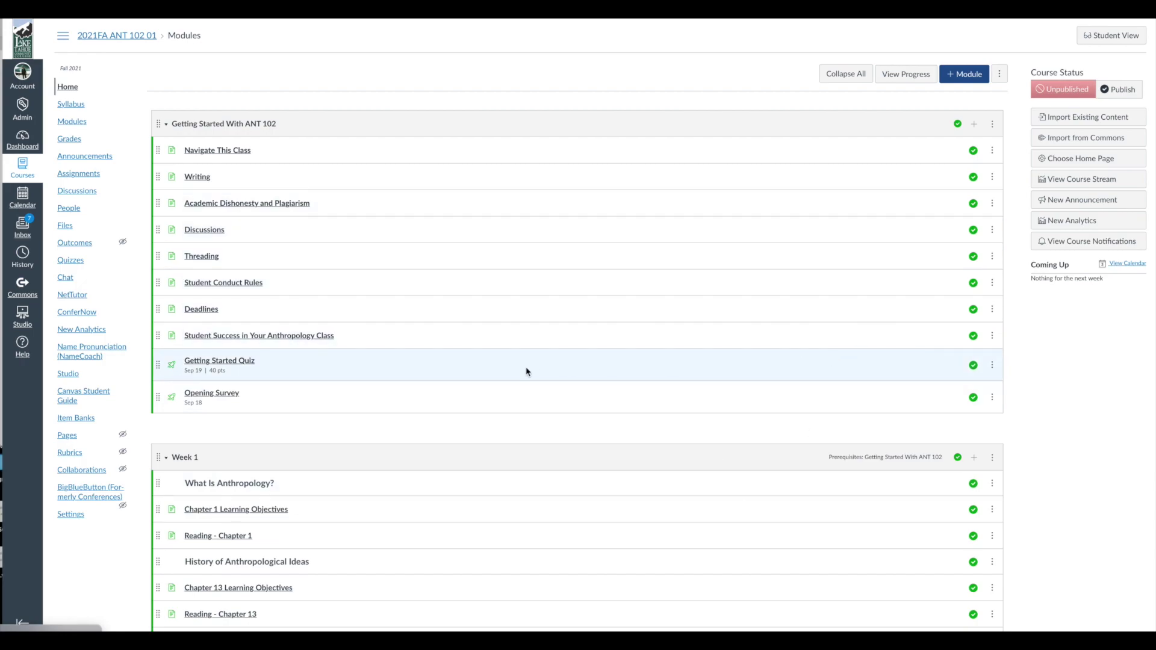
Collapse the Imported Module on the Modules page and open the Opening Survey
{"action": "scroll", "coordinate": [465, 392], "scroll_direction": "down", "scroll_amount": 9}
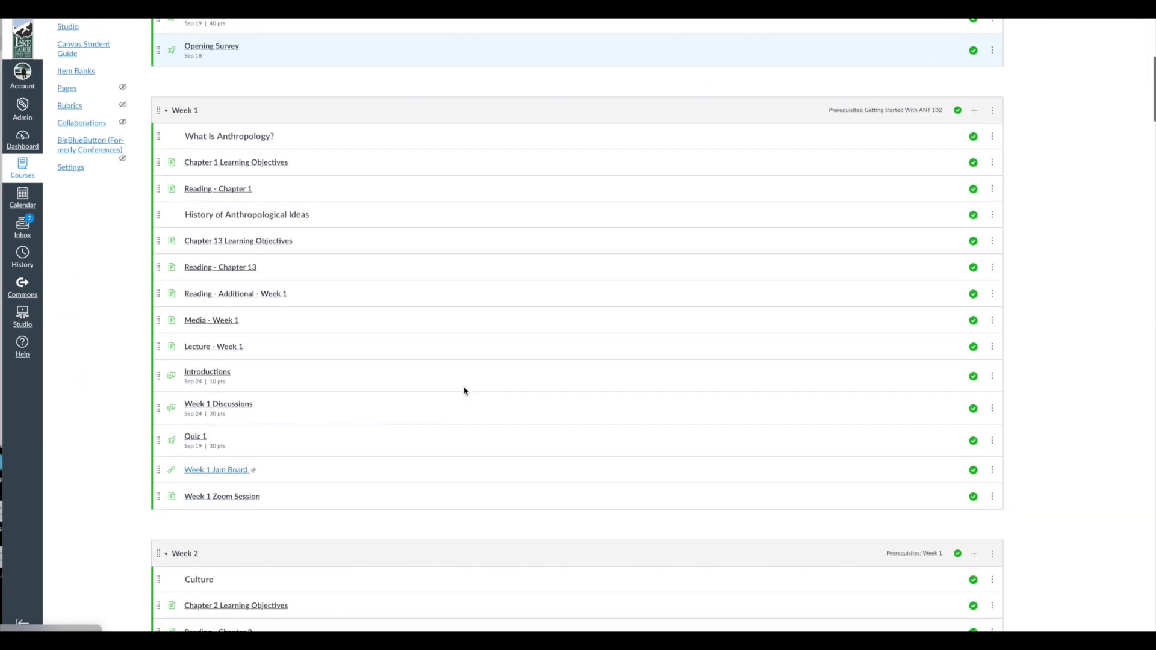
{"action": "scroll", "coordinate": [464, 391], "scroll_direction": "down", "scroll_amount": 19}
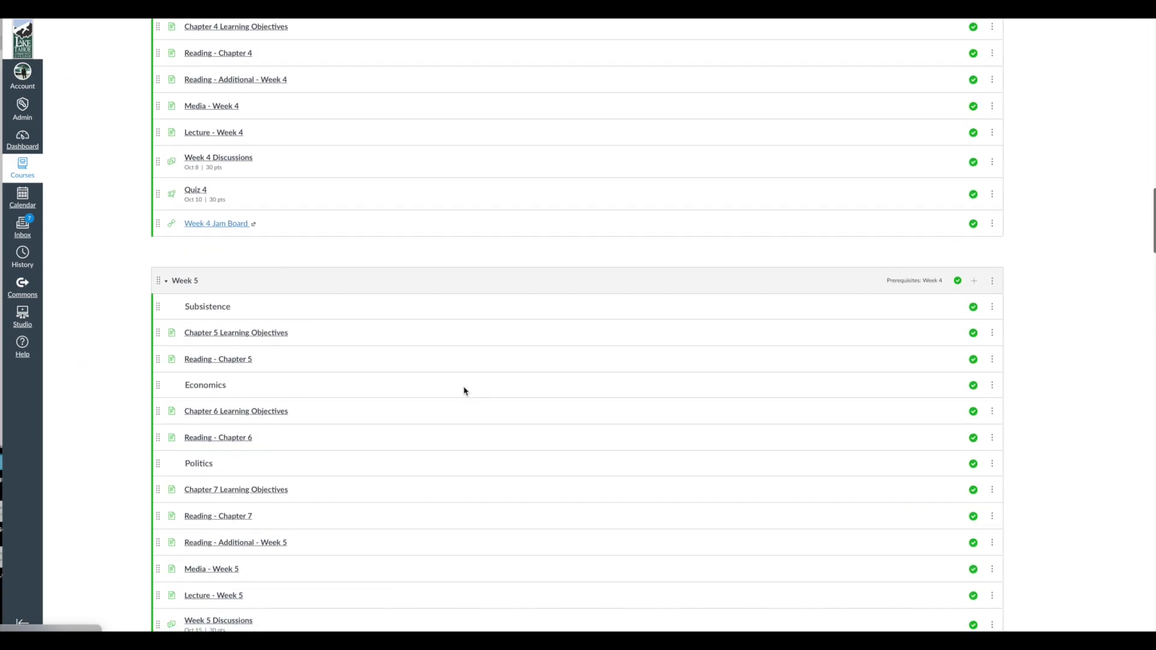
{"action": "scroll", "coordinate": [464, 392], "scroll_direction": "down", "scroll_amount": 2}
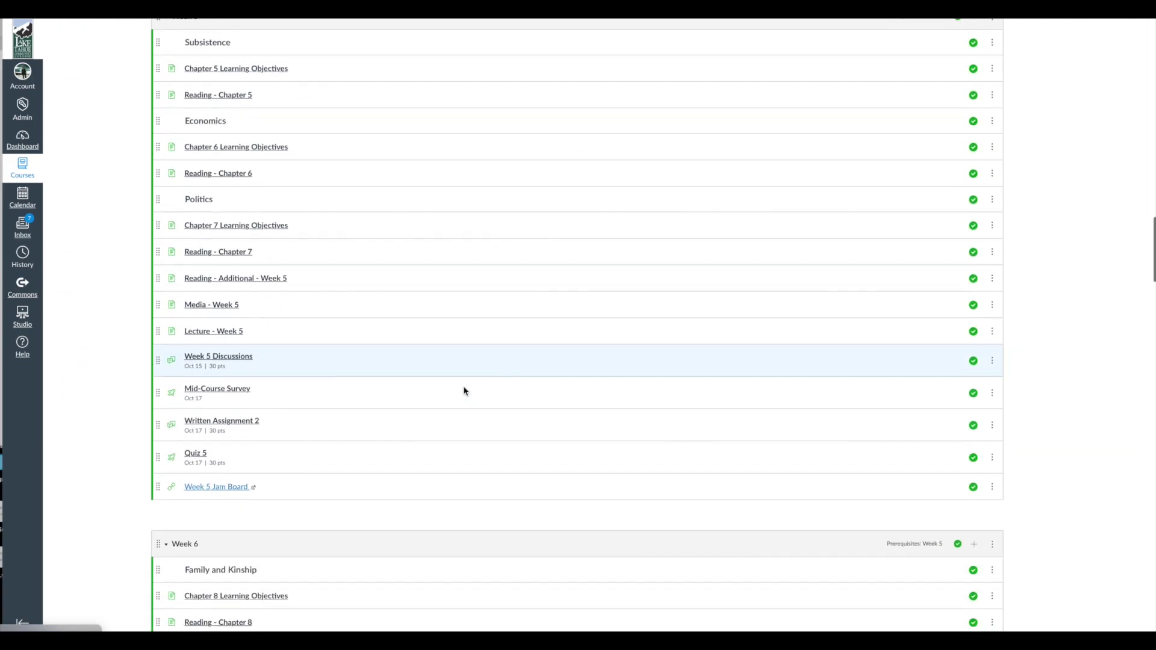
{"action": "scroll", "coordinate": [298, 386], "scroll_direction": "down", "scroll_amount": 20}
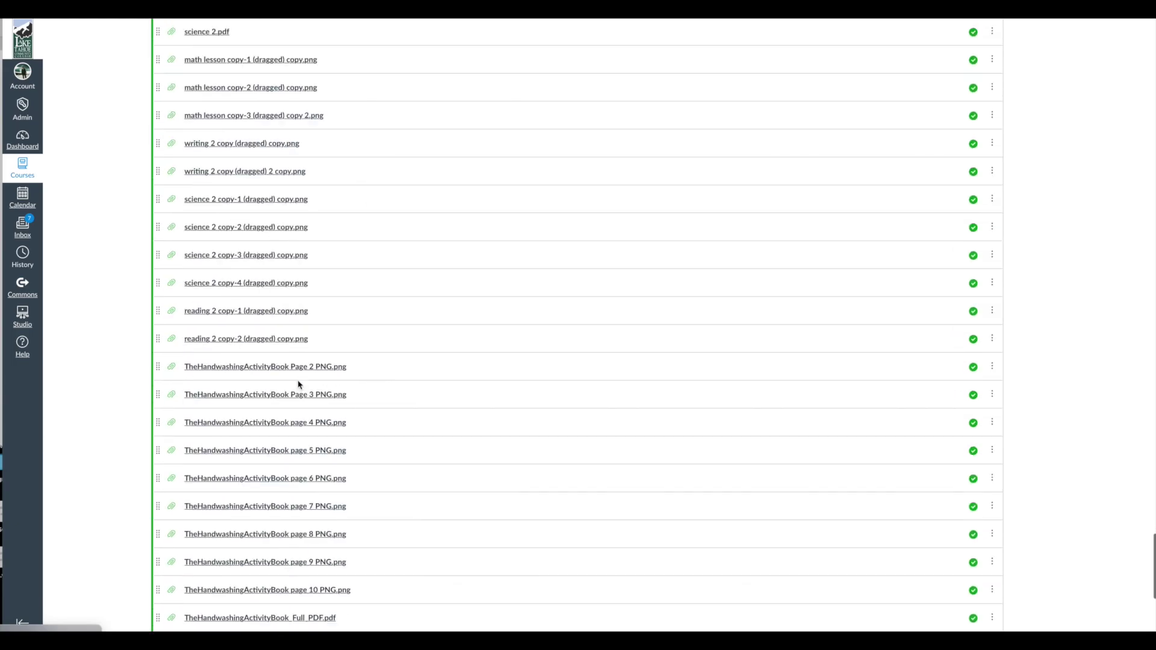
{"action": "scroll", "coordinate": [394, 455], "scroll_direction": "up", "scroll_amount": 15}
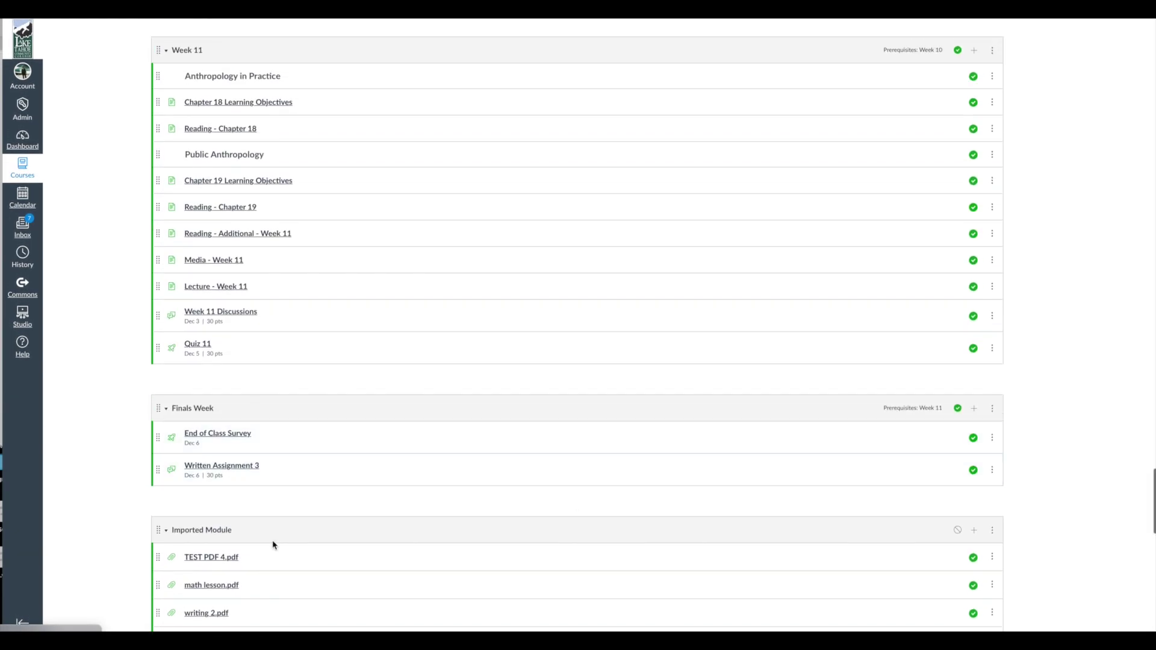
{"action": "left_click", "coordinate": [167, 531]}
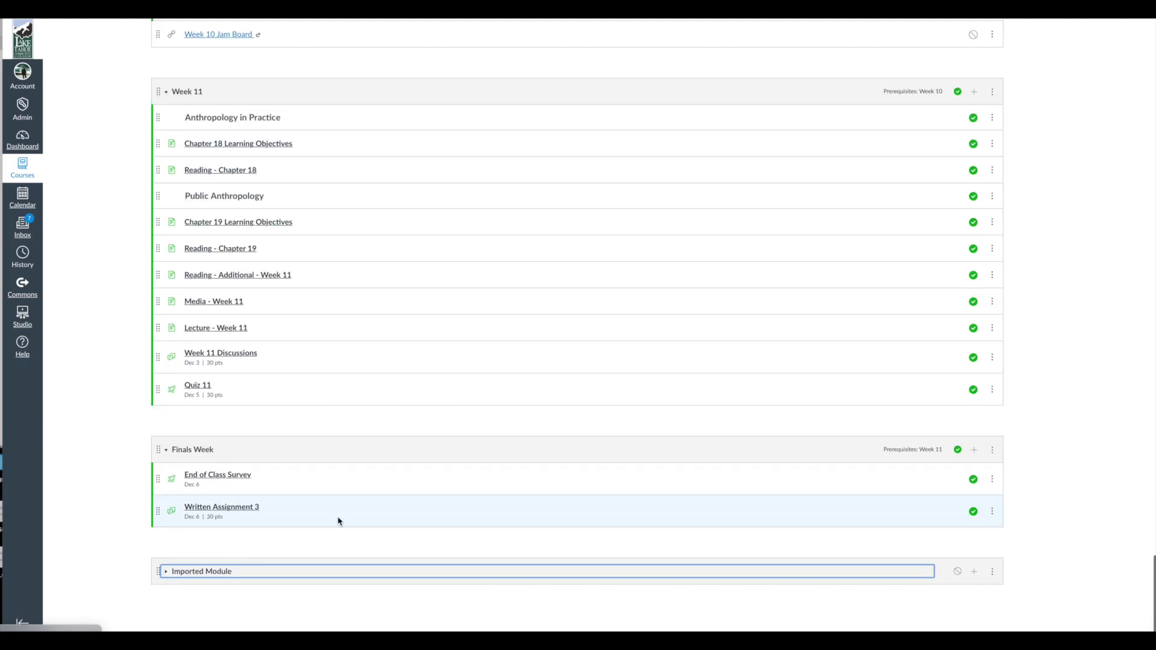
{"action": "scroll", "coordinate": [234, 481], "scroll_direction": "up", "scroll_amount": 20}
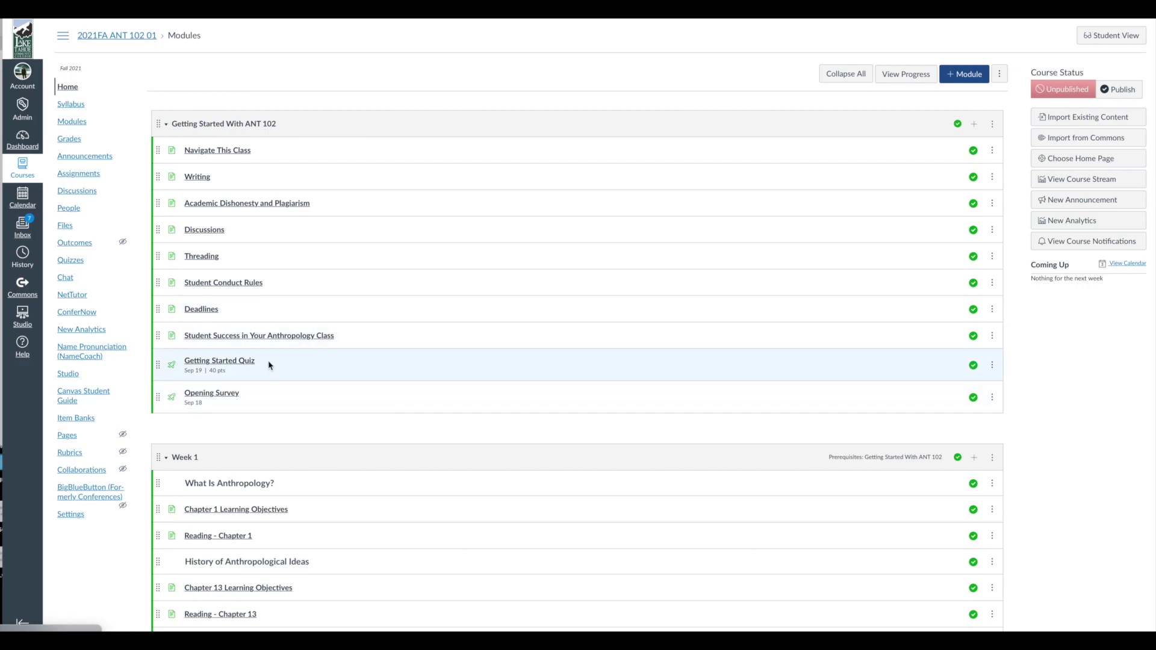
{"action": "left_click", "coordinate": [221, 399]}
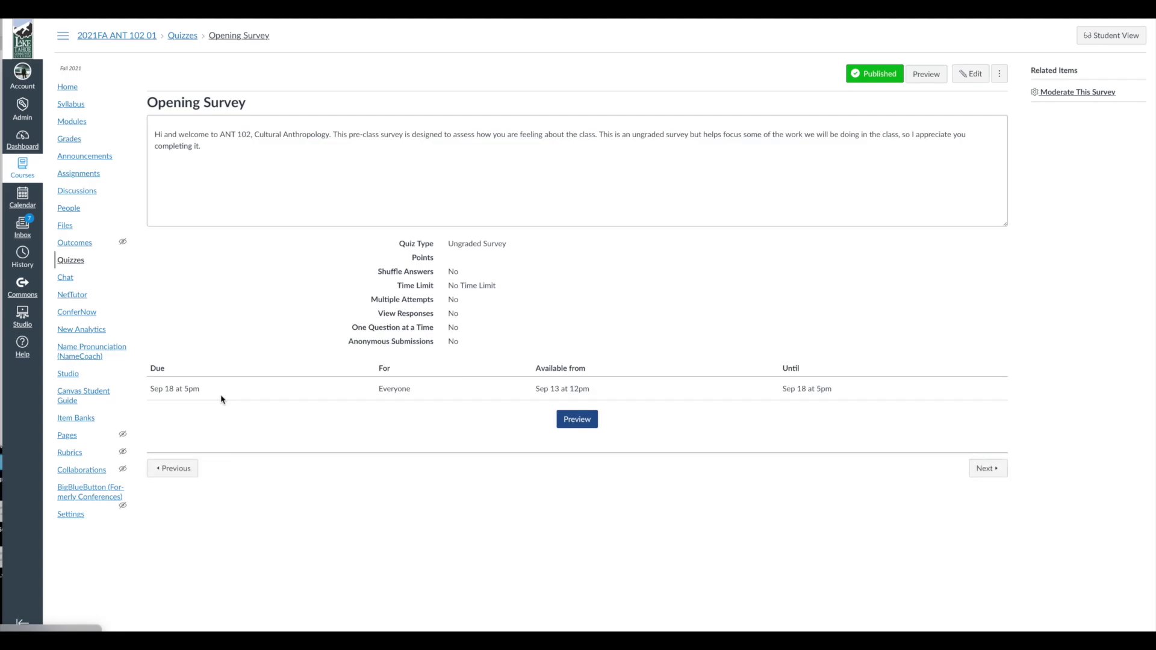
Preview the Opening Survey and tick all five Question 2 checkboxes, from syllabus to getting help
{"action": "left_click", "coordinate": [581, 425]}
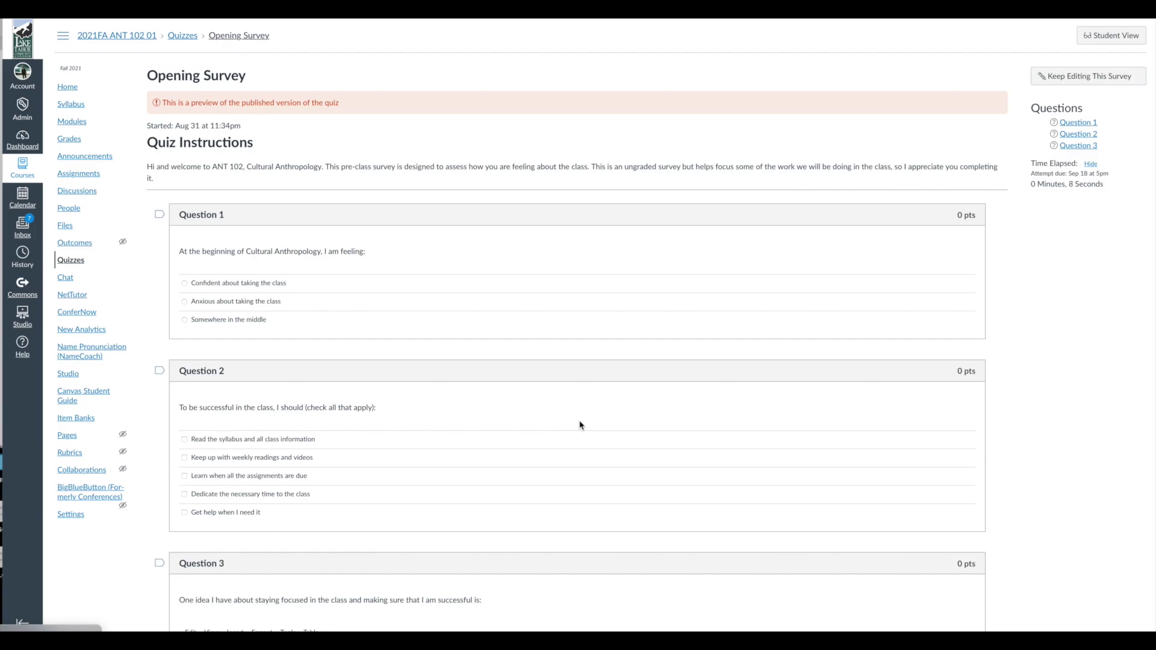
{"action": "scroll", "coordinate": [582, 425], "scroll_direction": "down", "scroll_amount": 2}
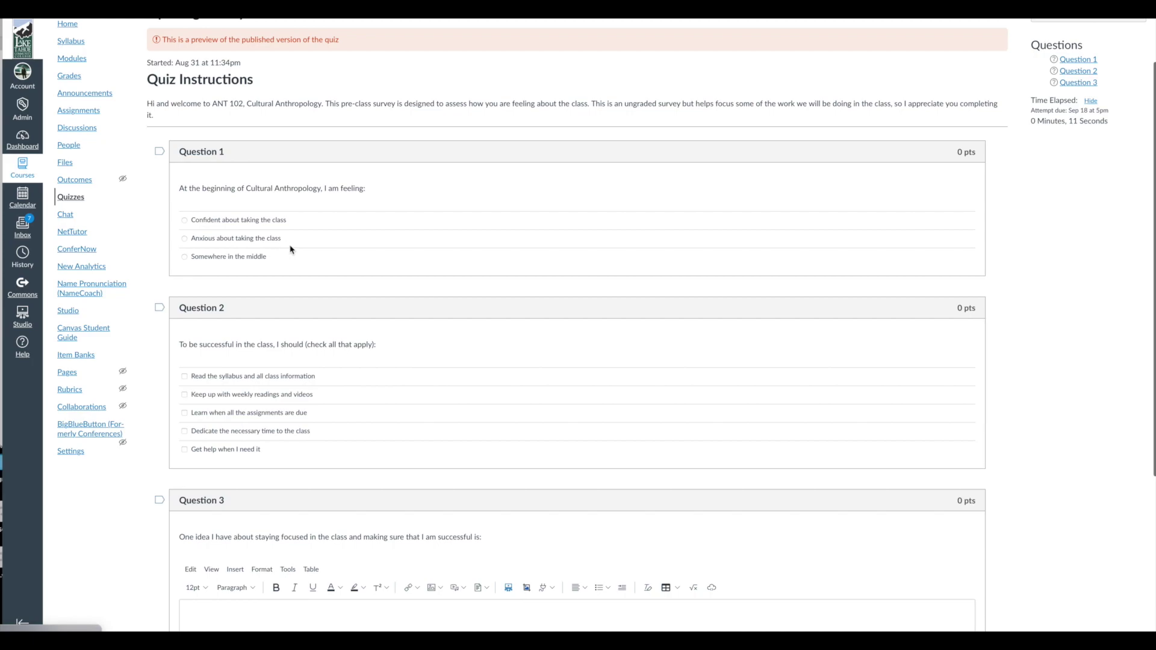
{"action": "scroll", "coordinate": [502, 315], "scroll_direction": "down", "scroll_amount": 3}
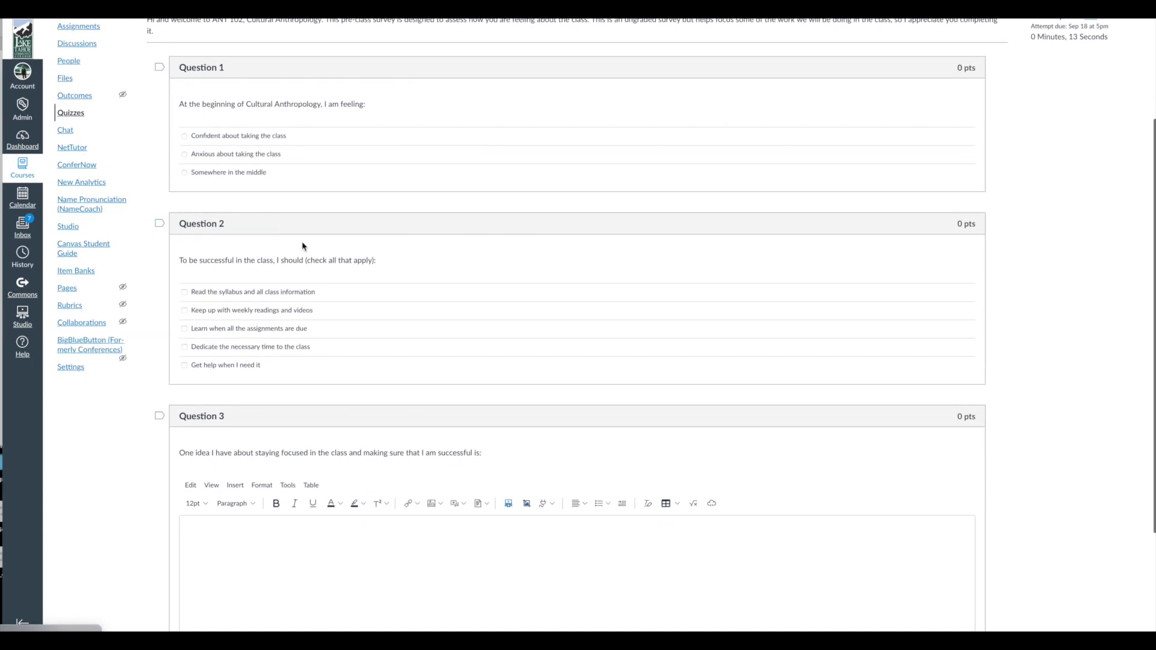
{"action": "left_click", "coordinate": [185, 294]}
{"action": "left_click", "coordinate": [184, 311]}
{"action": "left_click", "coordinate": [185, 329]}
{"action": "left_click", "coordinate": [185, 348]}
{"action": "left_click", "coordinate": [185, 366]}
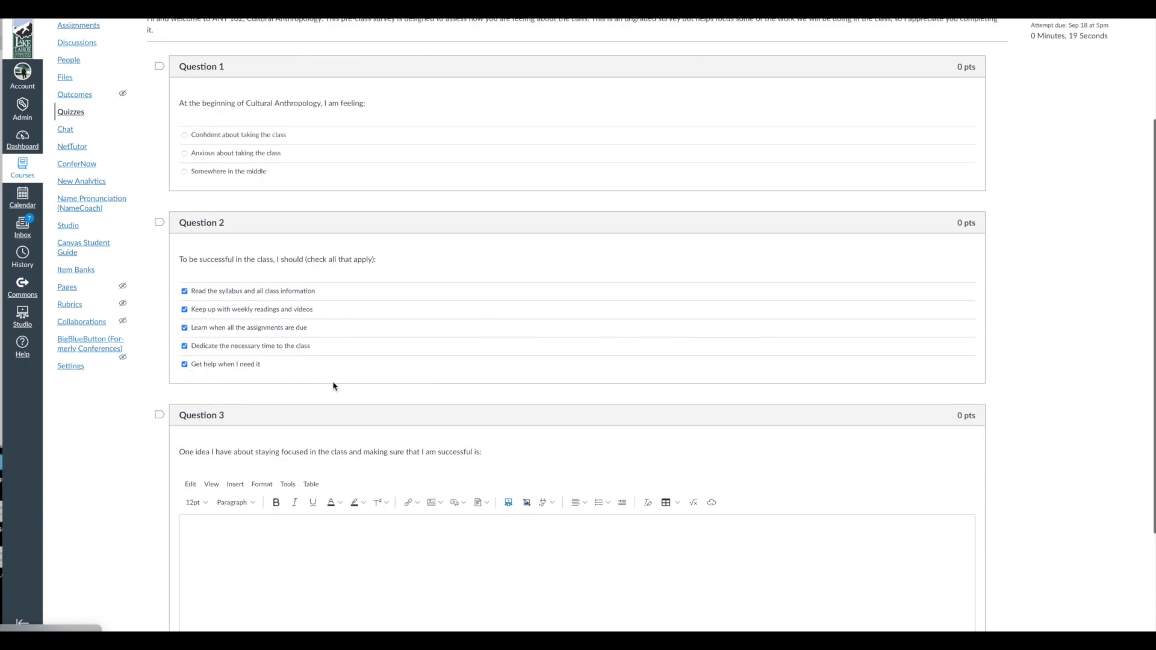
Click into Question 3's answer box and answer Question 1 with 'Anxious about taking the class'
{"action": "scroll", "coordinate": [414, 382], "scroll_direction": "down", "scroll_amount": 3}
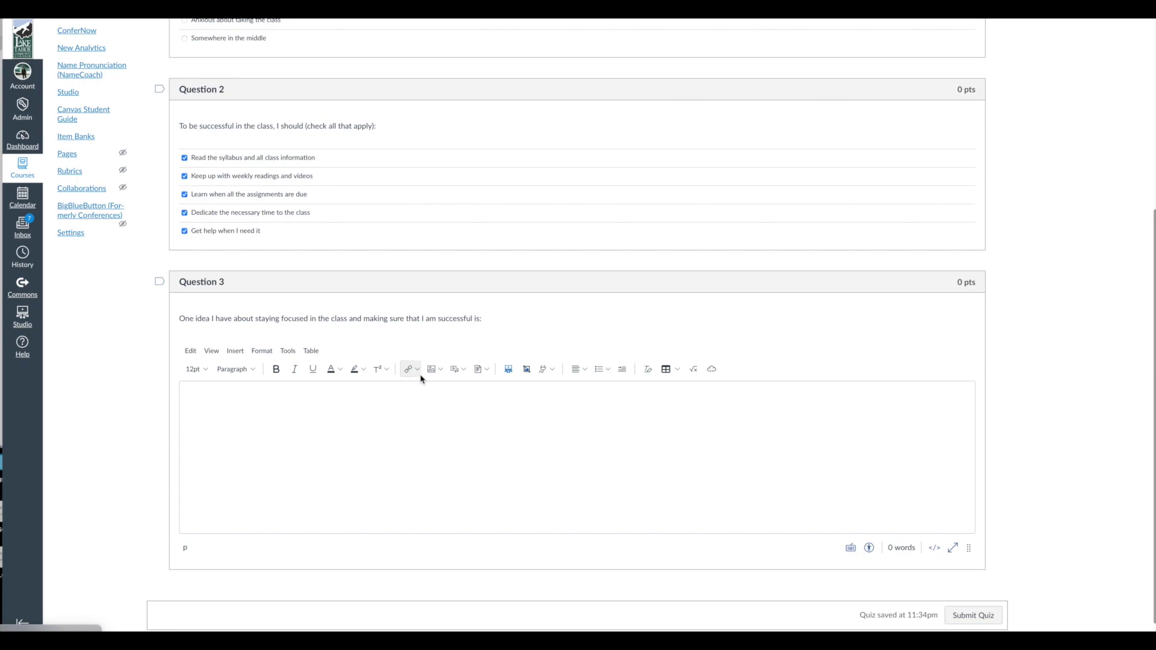
{"action": "scroll", "coordinate": [423, 378], "scroll_direction": "up", "scroll_amount": 1}
{"action": "left_click", "coordinate": [450, 481]}
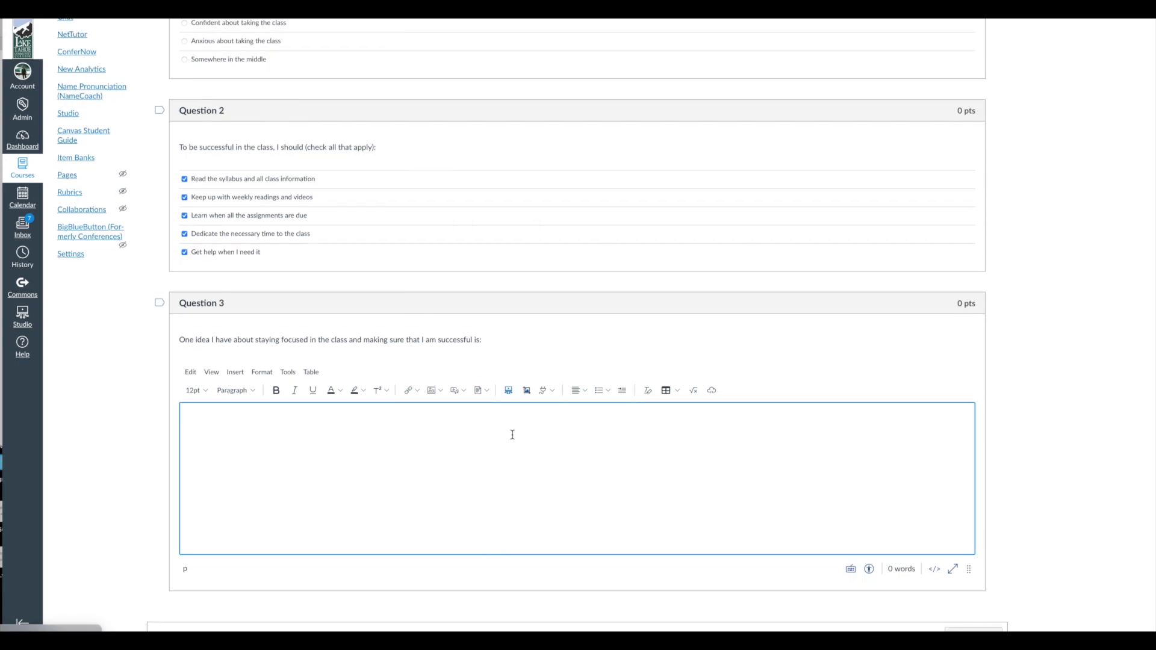
{"action": "scroll", "coordinate": [510, 434], "scroll_direction": "up", "scroll_amount": 5}
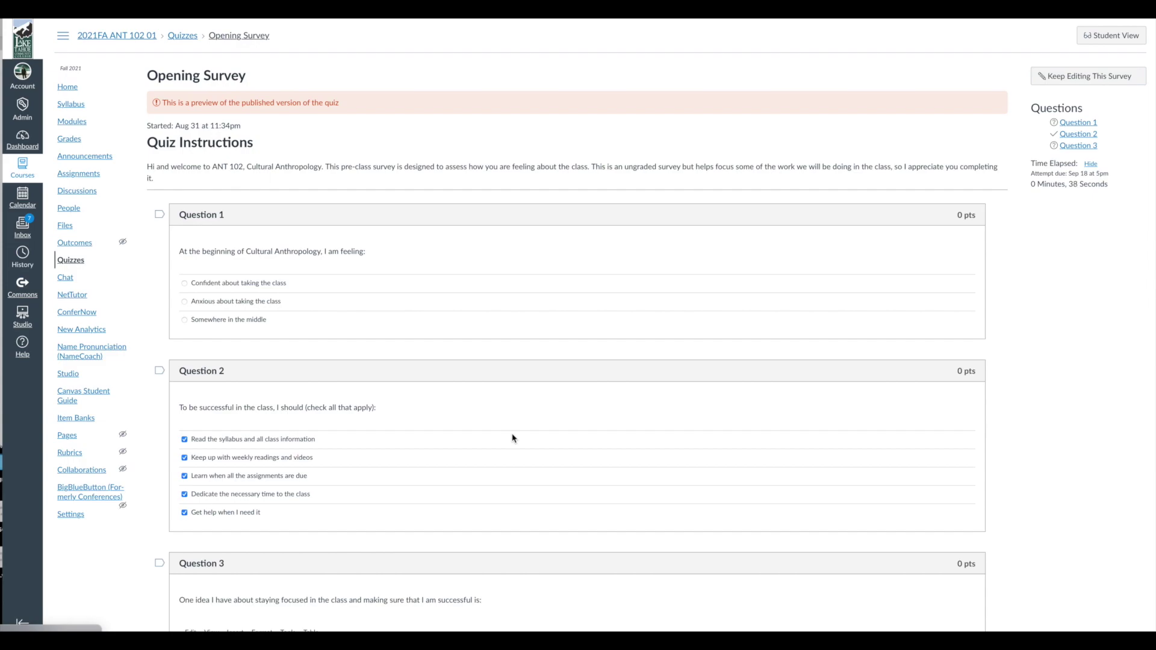
{"action": "left_click", "coordinate": [184, 302]}
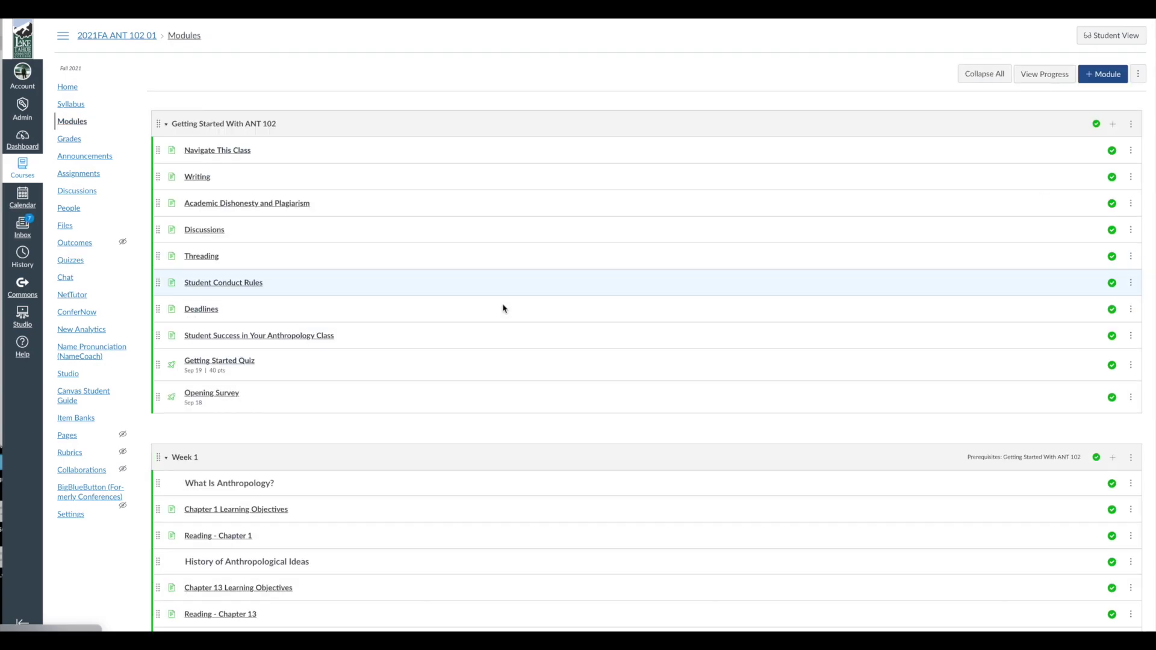
{"action": "scroll", "coordinate": [504, 309], "scroll_direction": "down", "scroll_amount": 10}
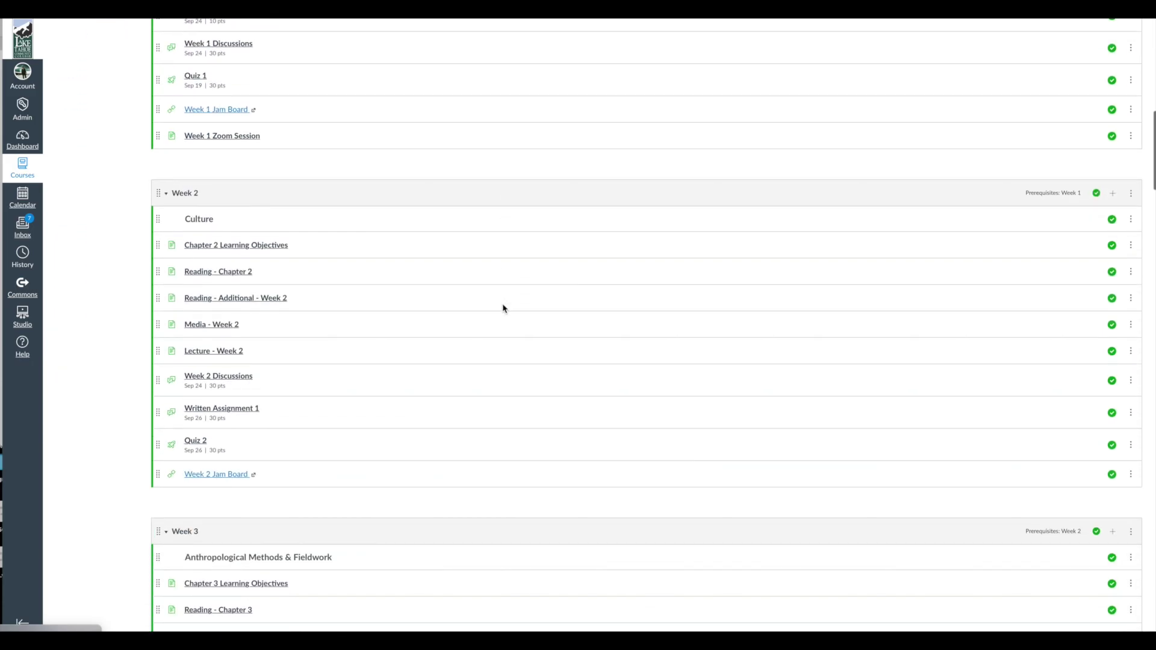
{"action": "scroll", "coordinate": [503, 308], "scroll_direction": "down", "scroll_amount": 12}
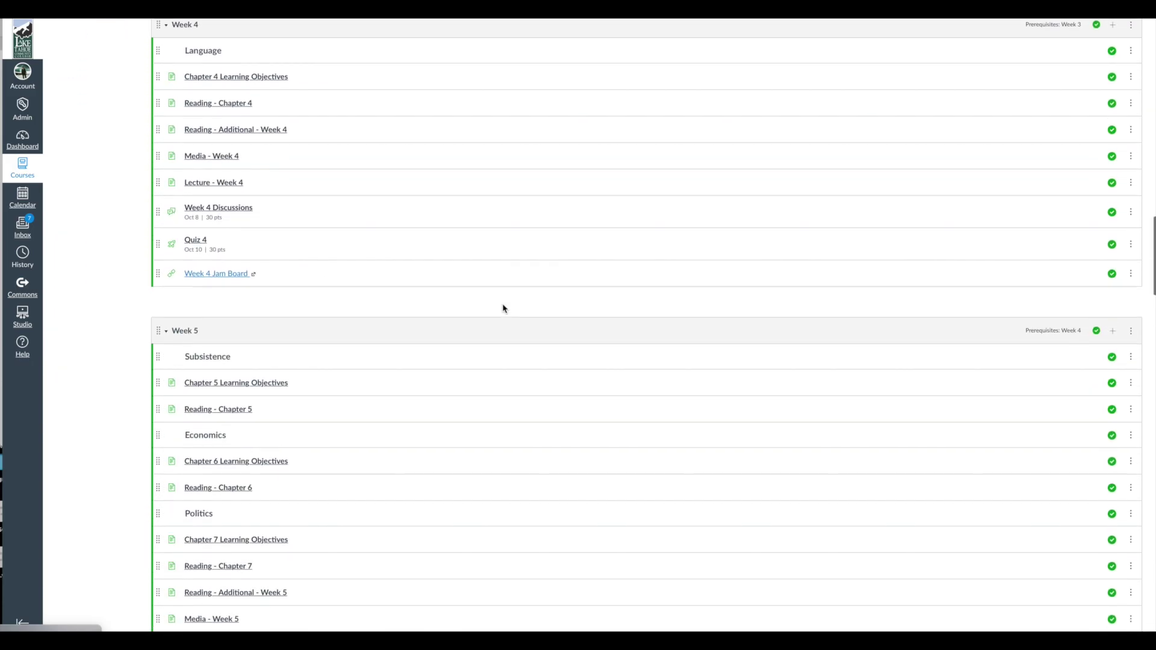
{"action": "scroll", "coordinate": [503, 308], "scroll_direction": "down", "scroll_amount": 6}
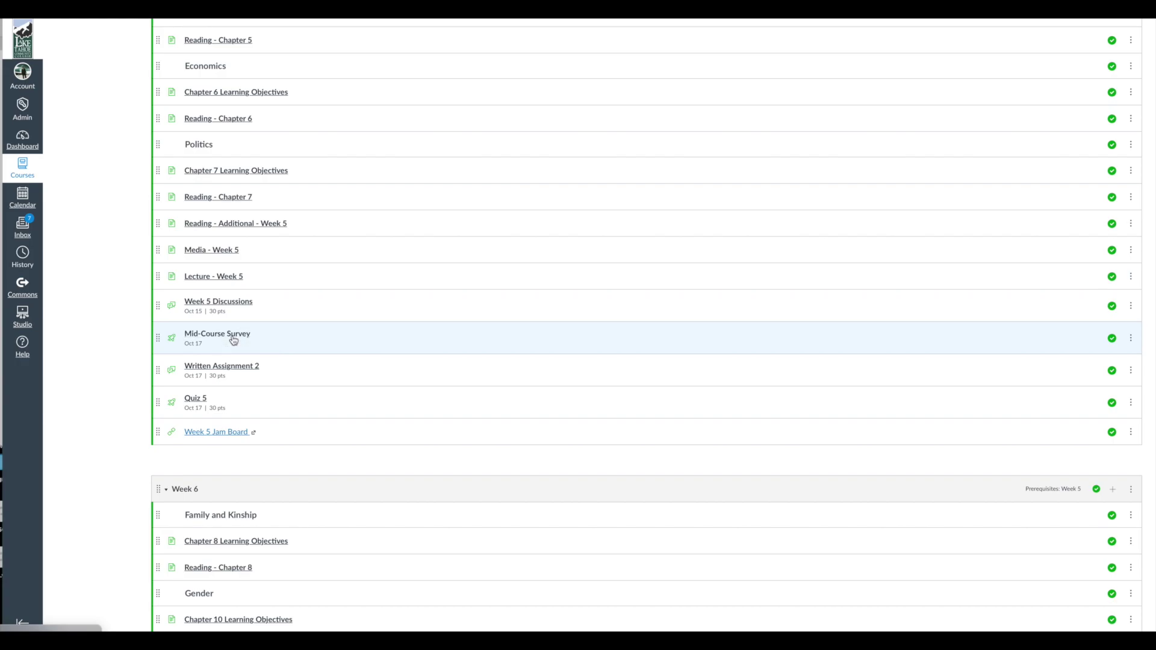
Open the Mid-Course Survey, check its Ungraded Survey type and No Time Limit setting, and preview it
{"action": "left_click", "coordinate": [231, 336]}
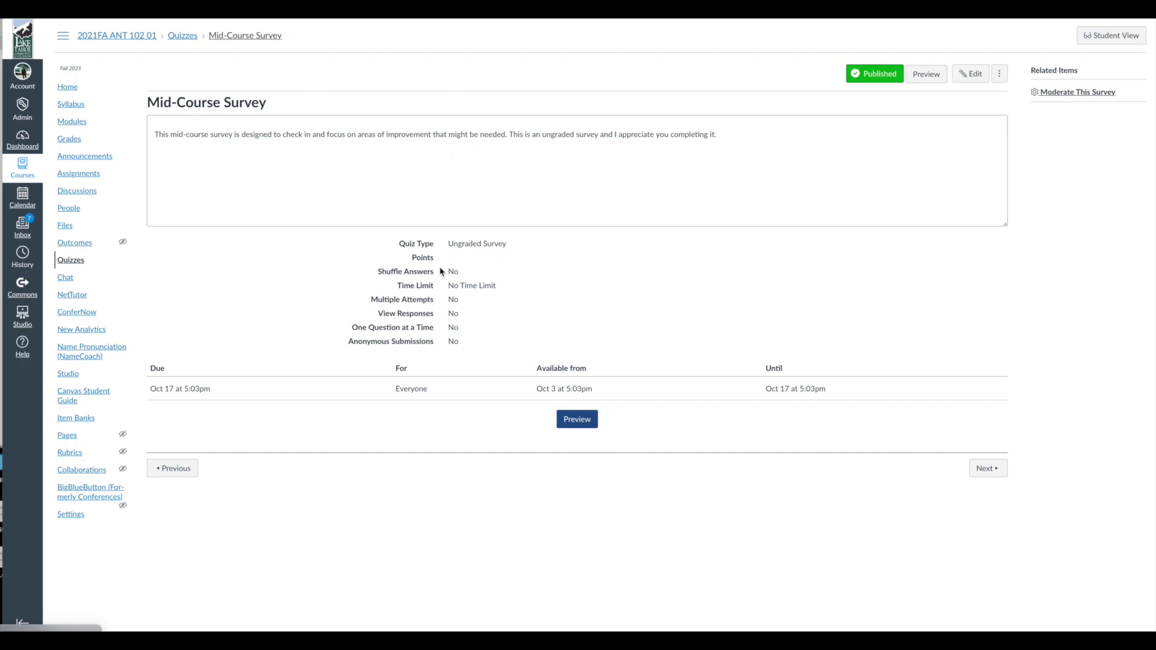
{"action": "left_click_drag", "start_coordinate": [506, 245], "coordinate": [446, 245]}
{"action": "left_click_drag", "start_coordinate": [517, 296], "coordinate": [450, 291]}
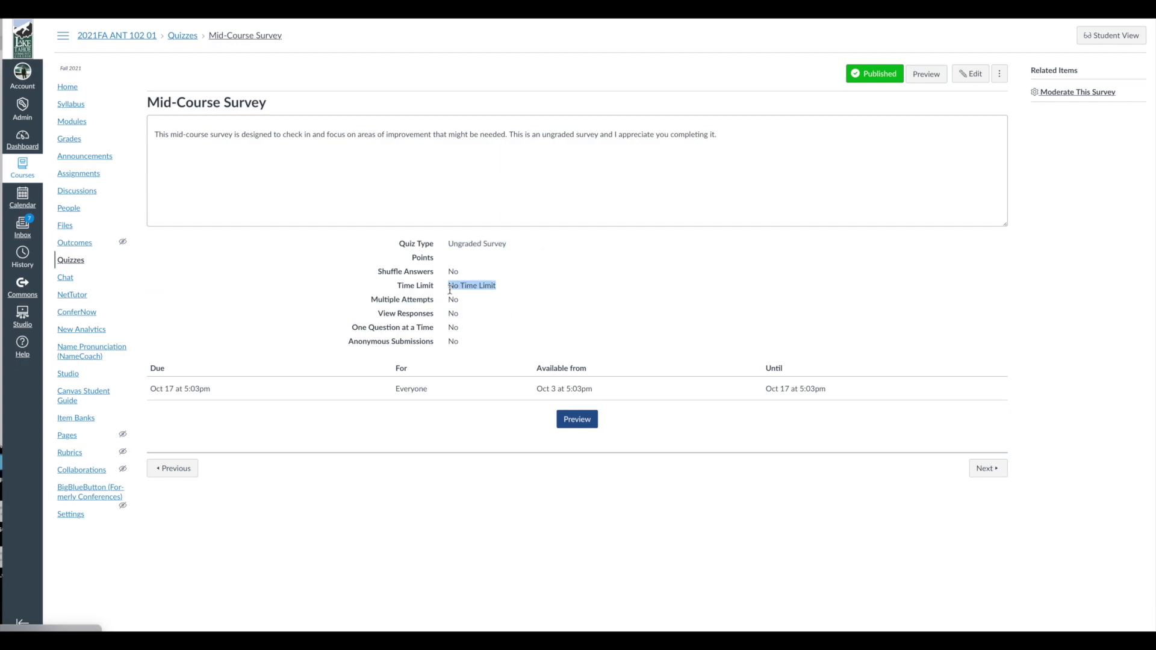
{"action": "left_click", "coordinate": [578, 425]}
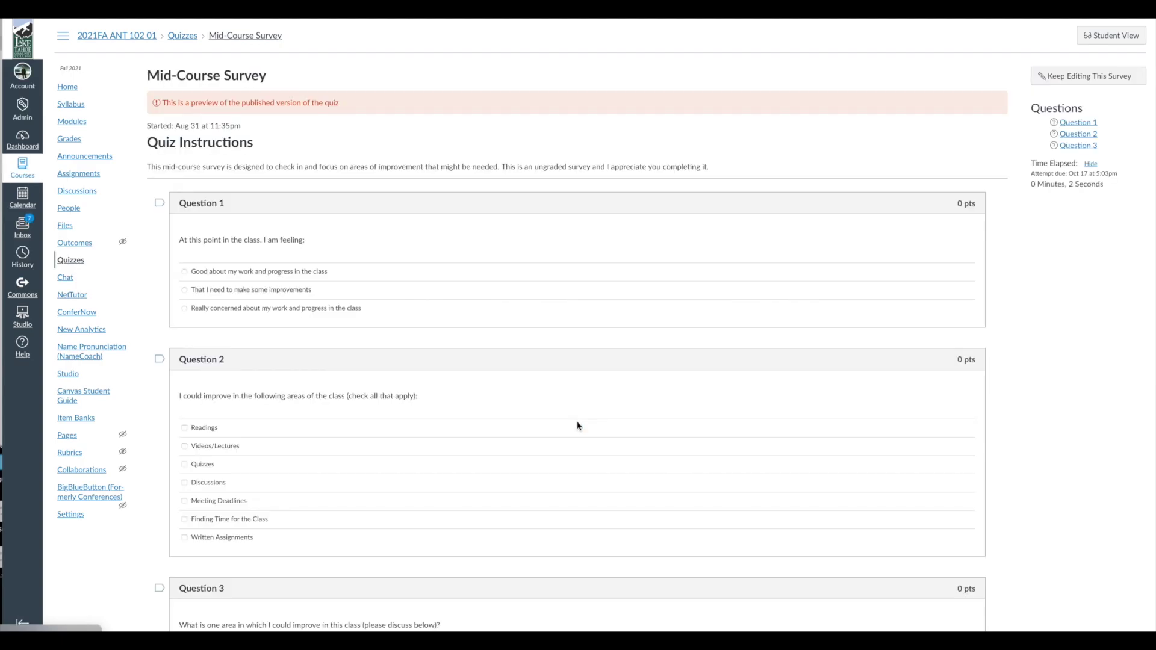
In Question 2, try Readings and Quizzes, then leave only Discussions ticked
{"action": "scroll", "coordinate": [578, 425], "scroll_direction": "down", "scroll_amount": 5}
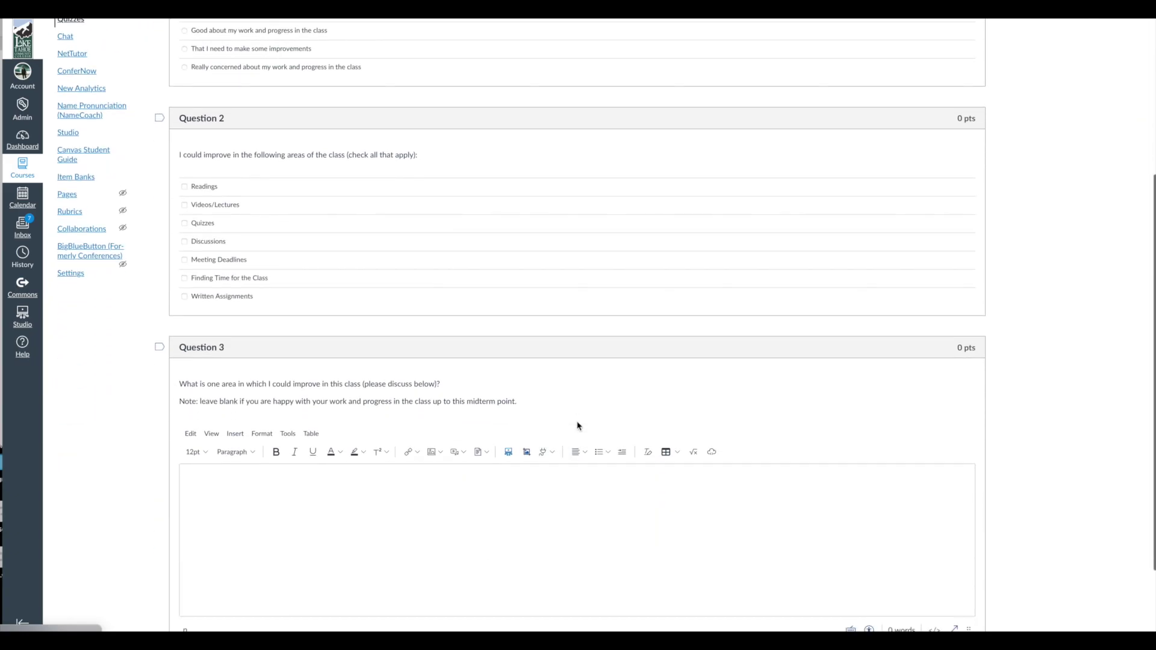
{"action": "scroll", "coordinate": [578, 425], "scroll_direction": "up", "scroll_amount": 5}
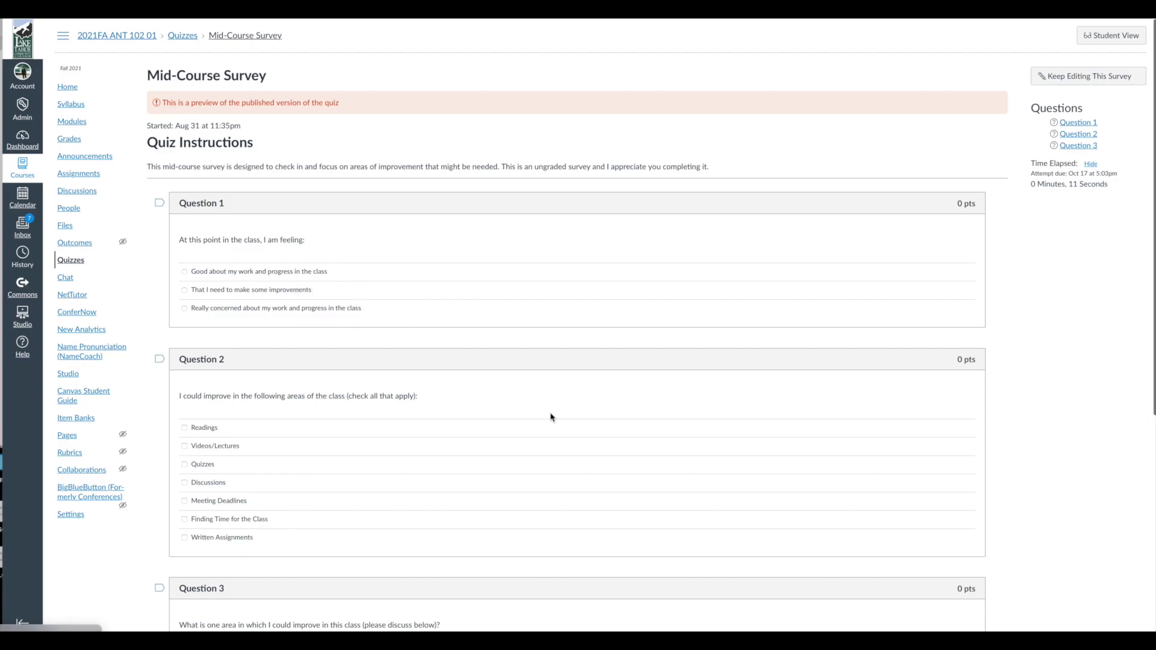
{"action": "scroll", "coordinate": [552, 417], "scroll_direction": "down", "scroll_amount": 4}
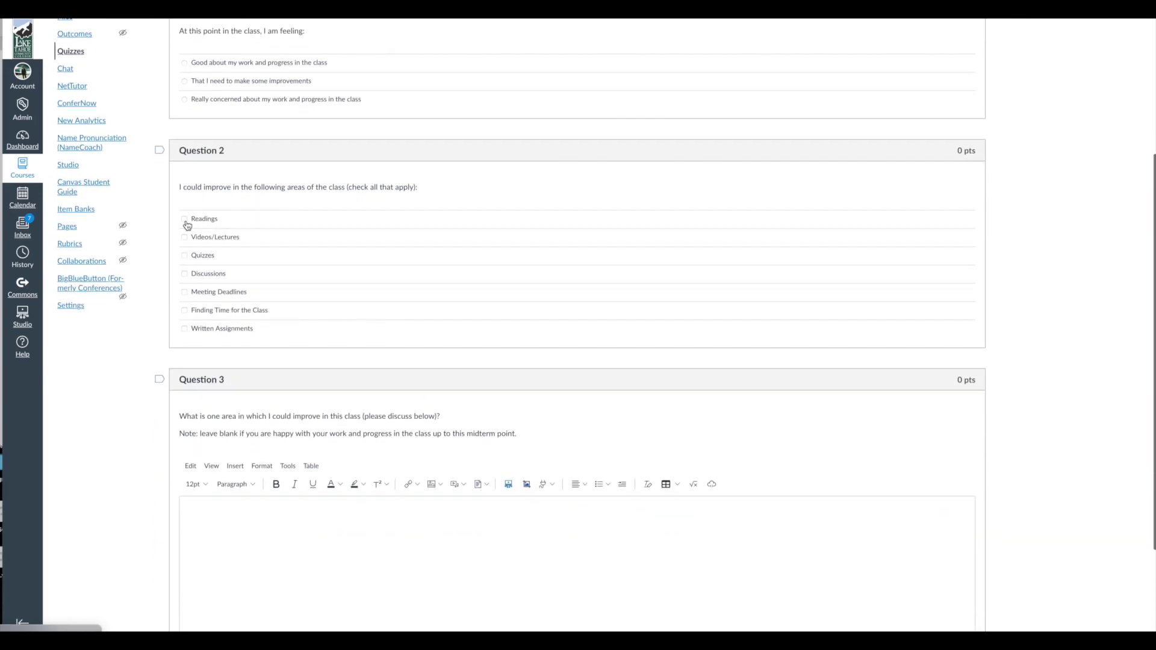
{"action": "left_click", "coordinate": [185, 219]}
{"action": "left_click", "coordinate": [185, 255]}
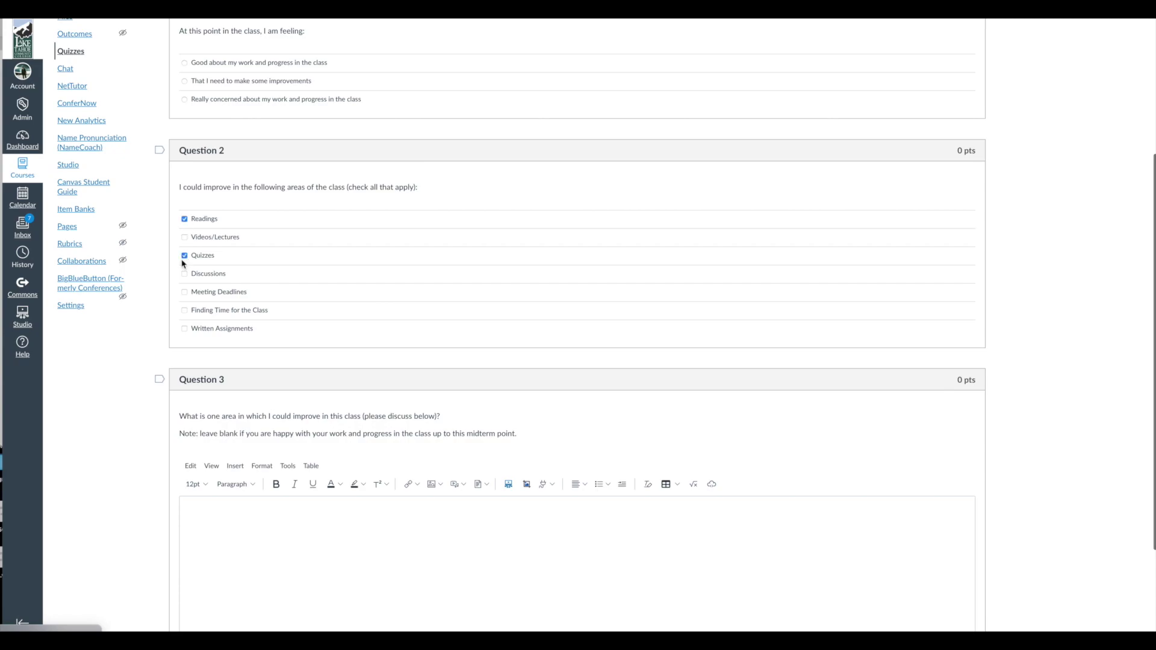
{"action": "left_click", "coordinate": [185, 219]}
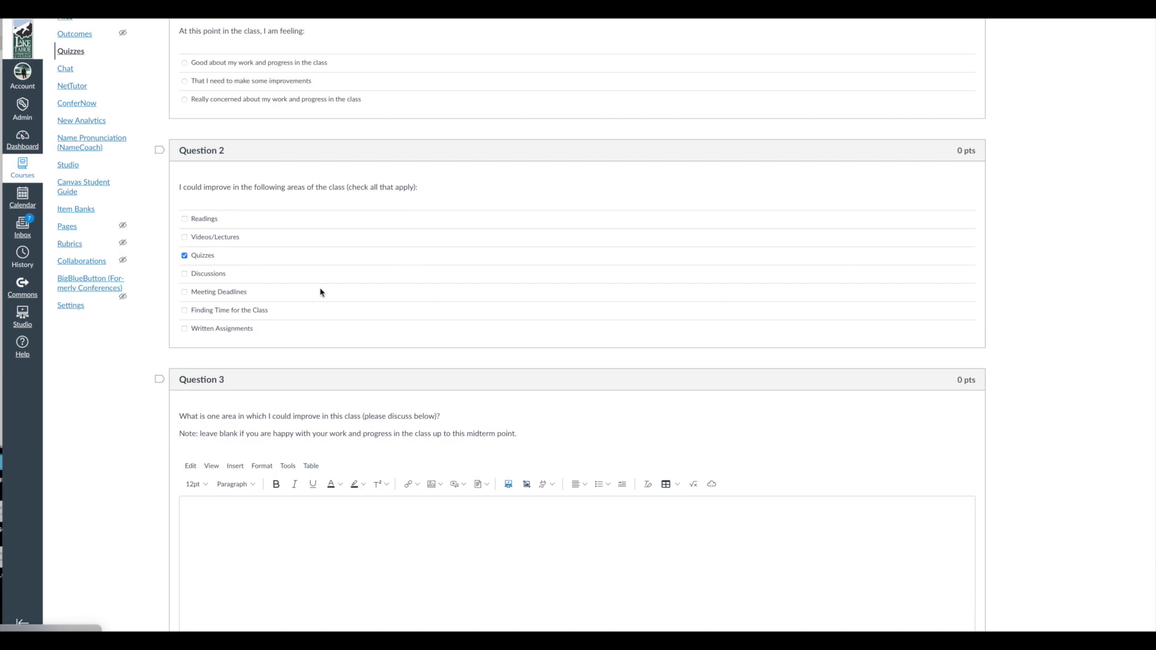
{"action": "left_click", "coordinate": [185, 276]}
{"action": "left_click", "coordinate": [185, 256]}
Read Question 3's note about leaving it blank and place the caret in its answer box
{"action": "scroll", "coordinate": [283, 266], "scroll_direction": "down", "scroll_amount": 2}
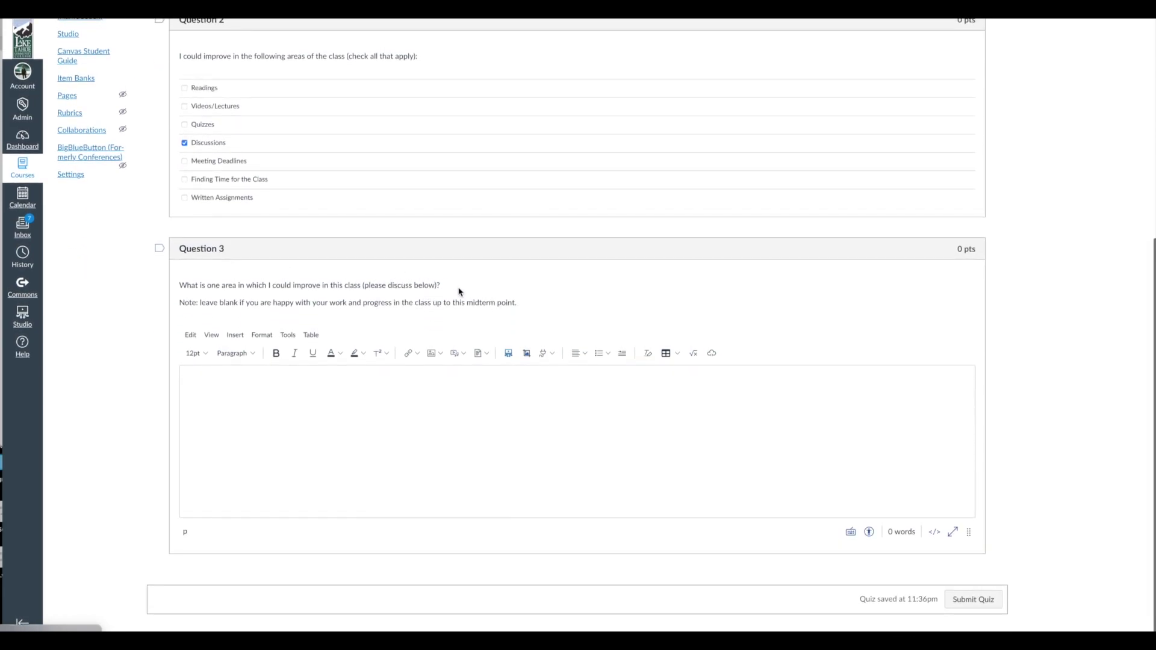
{"action": "left_click_drag", "start_coordinate": [443, 286], "coordinate": [180, 286]}
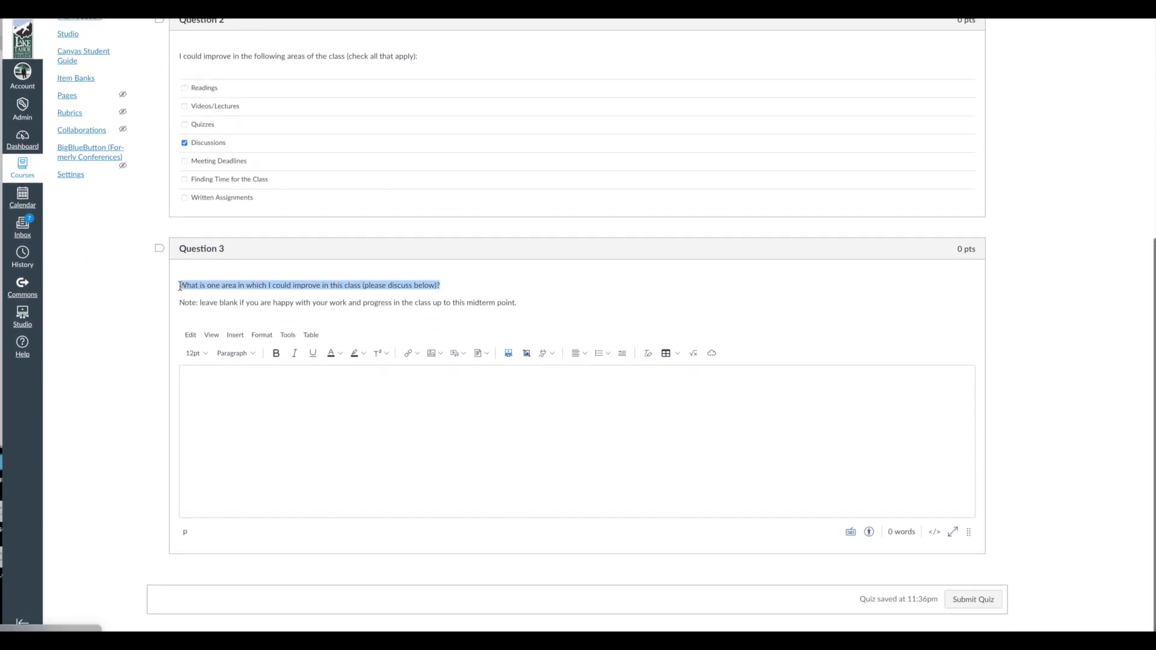
{"action": "left_click_drag", "start_coordinate": [540, 310], "coordinate": [181, 307]}
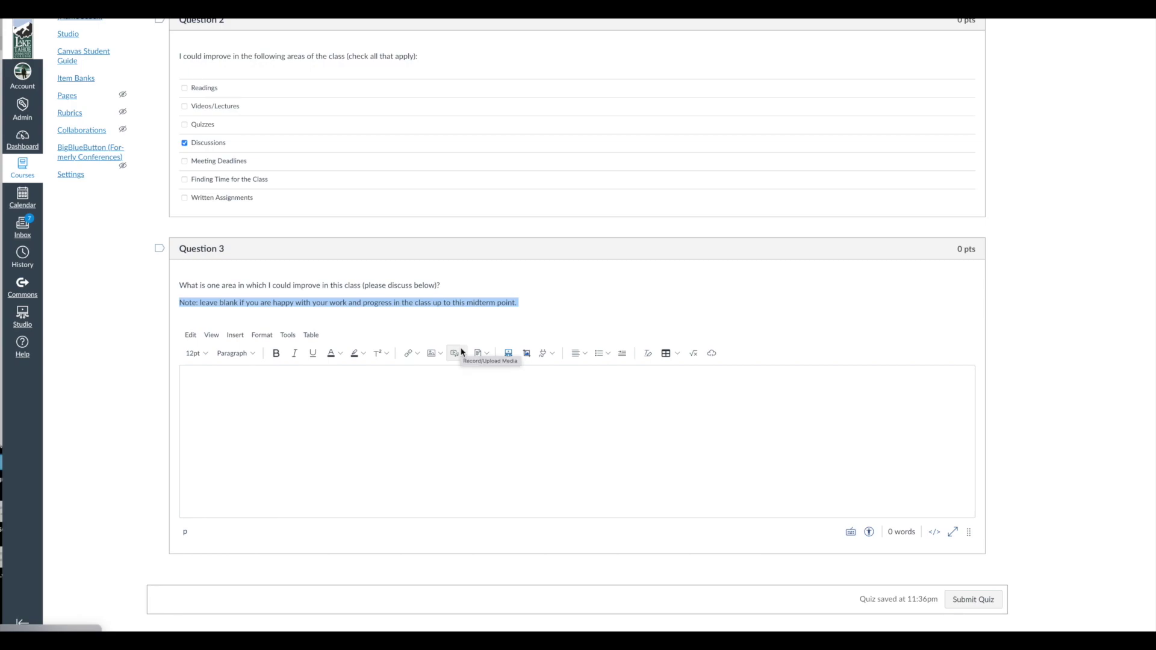
{"action": "left_click", "coordinate": [456, 442]}
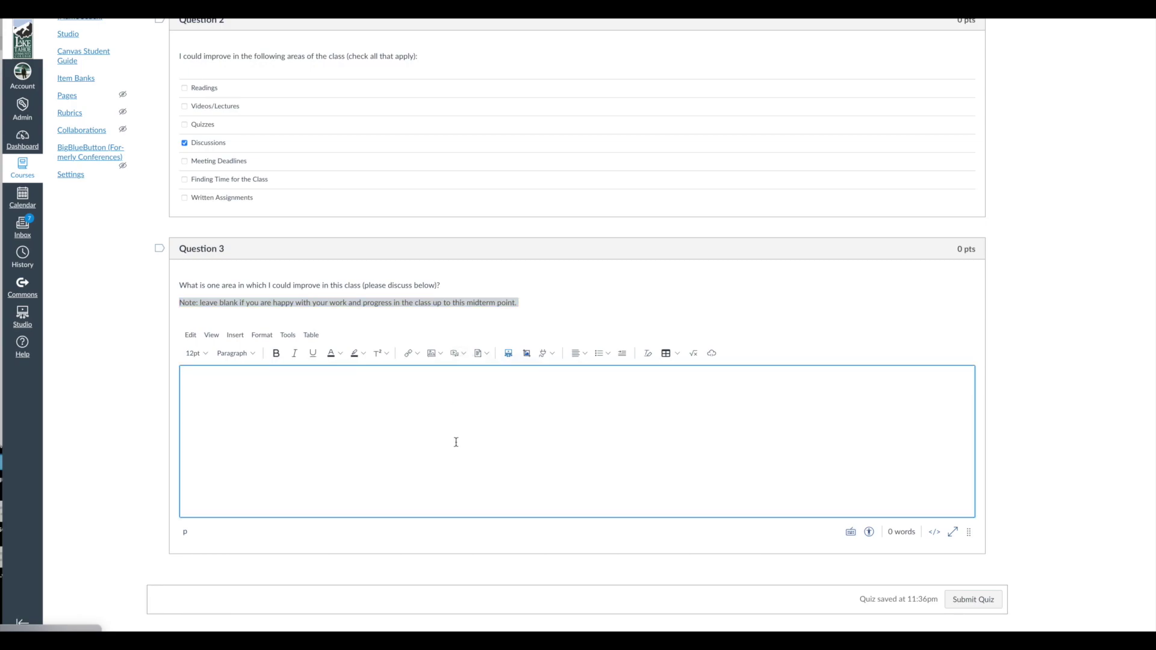
{"action": "scroll", "coordinate": [456, 442], "scroll_direction": "up", "scroll_amount": 4}
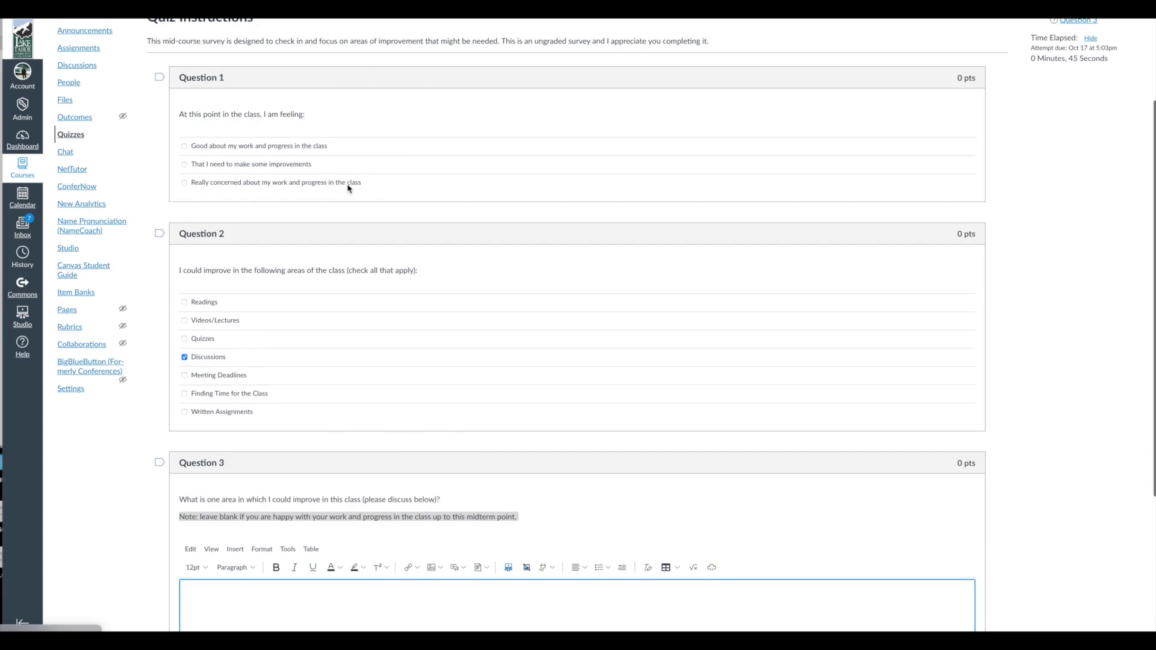
{"action": "scroll", "coordinate": [349, 189], "scroll_direction": "up", "scroll_amount": 2}
Go to the course Modules, scroll down to Finals Week, and open the End of Class Survey
{"action": "left_click", "coordinate": [83, 122]}
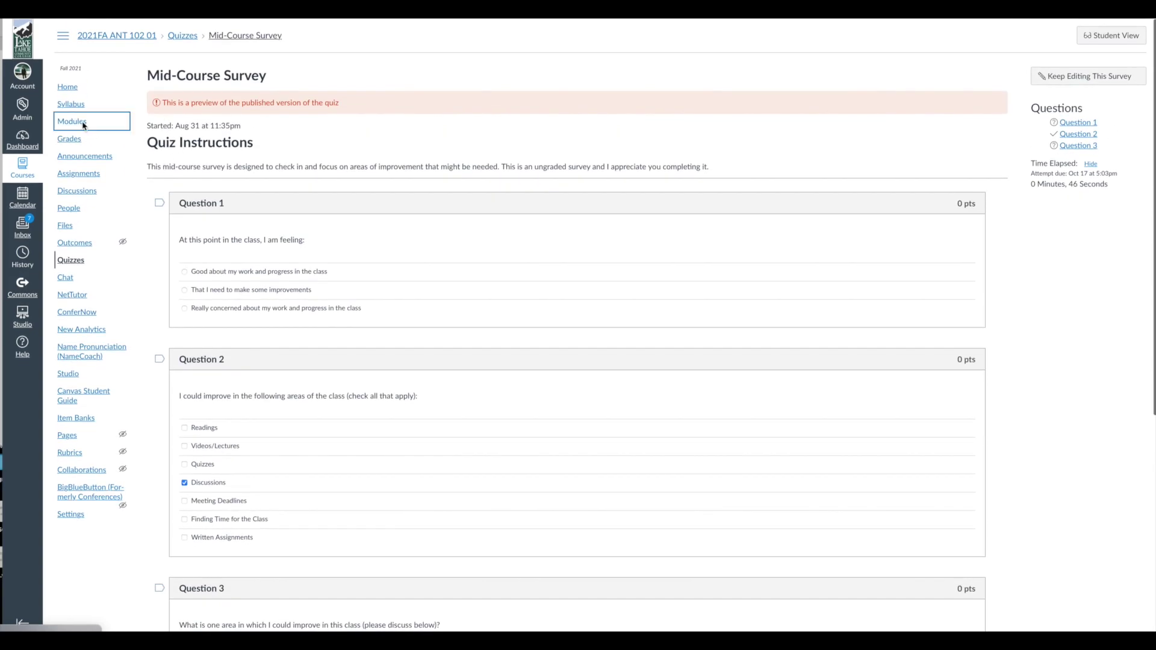
{"action": "scroll", "coordinate": [83, 126], "scroll_direction": "down", "scroll_amount": 20}
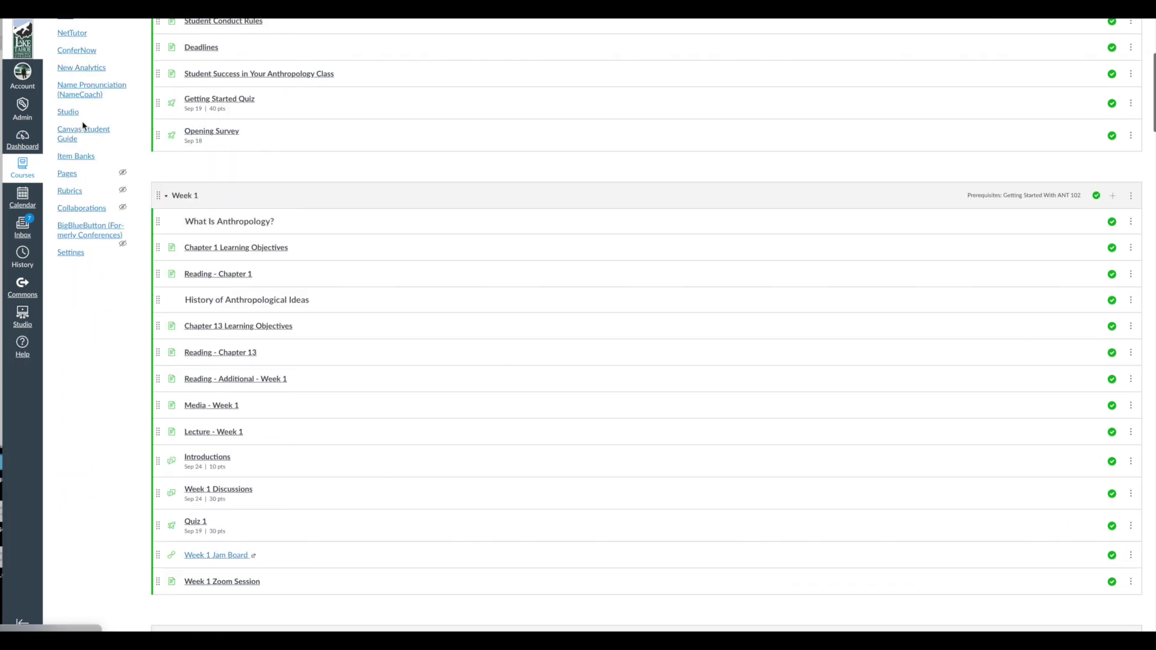
{"action": "scroll", "coordinate": [82, 125], "scroll_direction": "down", "scroll_amount": 20}
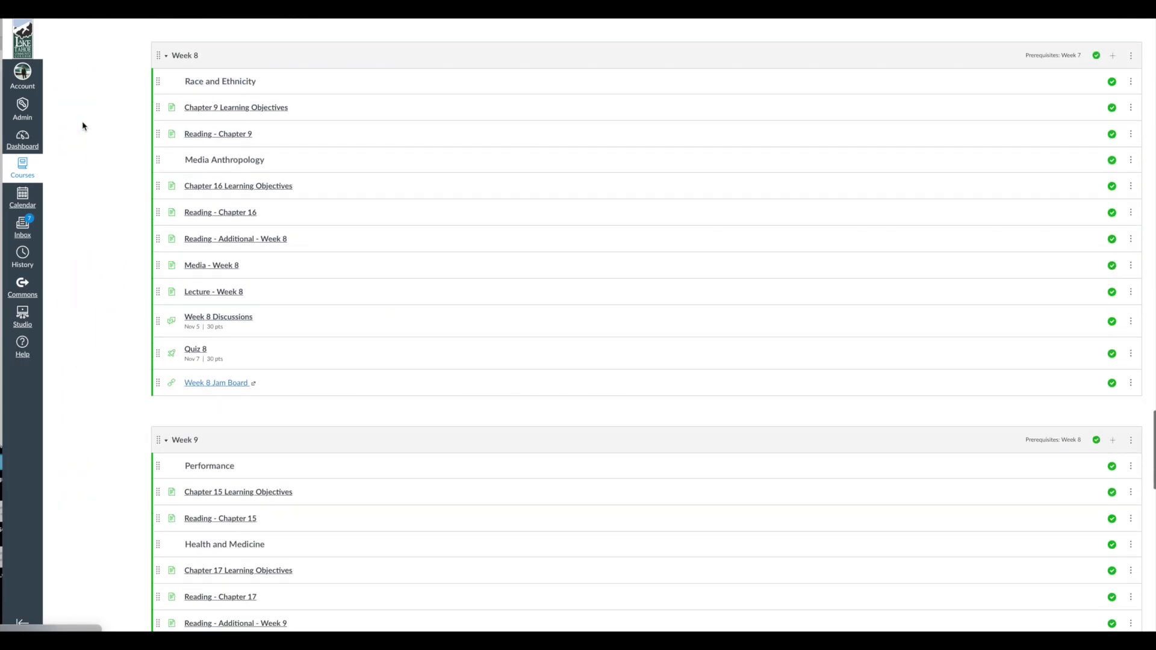
{"action": "scroll", "coordinate": [82, 126], "scroll_direction": "down", "scroll_amount": 10}
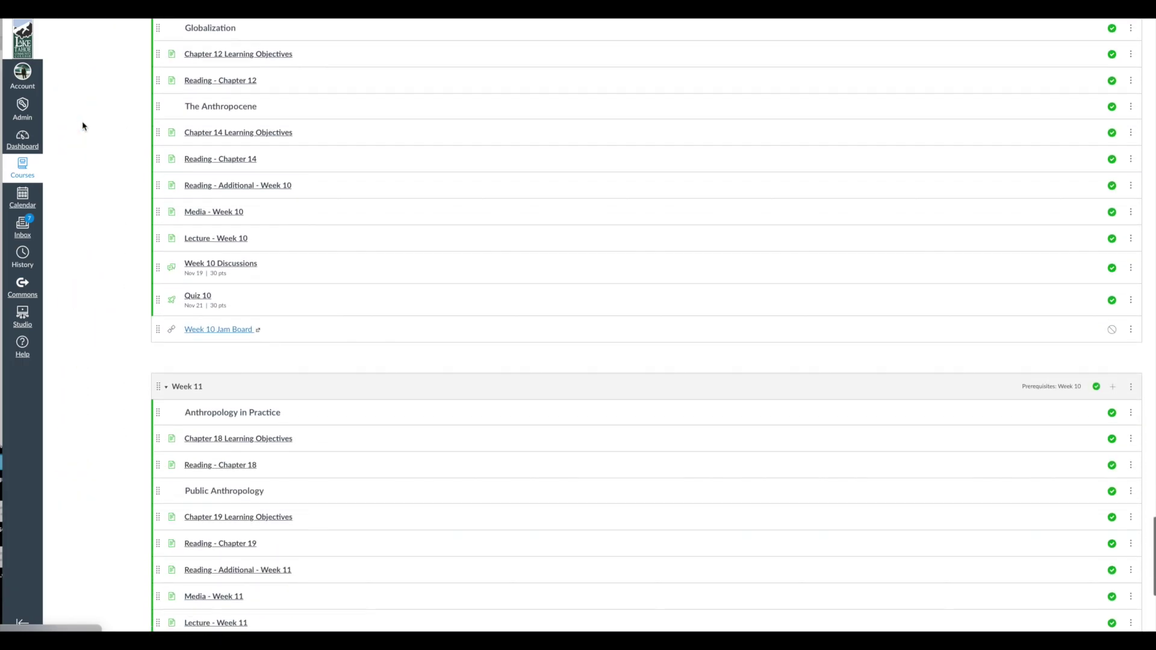
{"action": "scroll", "coordinate": [83, 126], "scroll_direction": "down", "scroll_amount": 4}
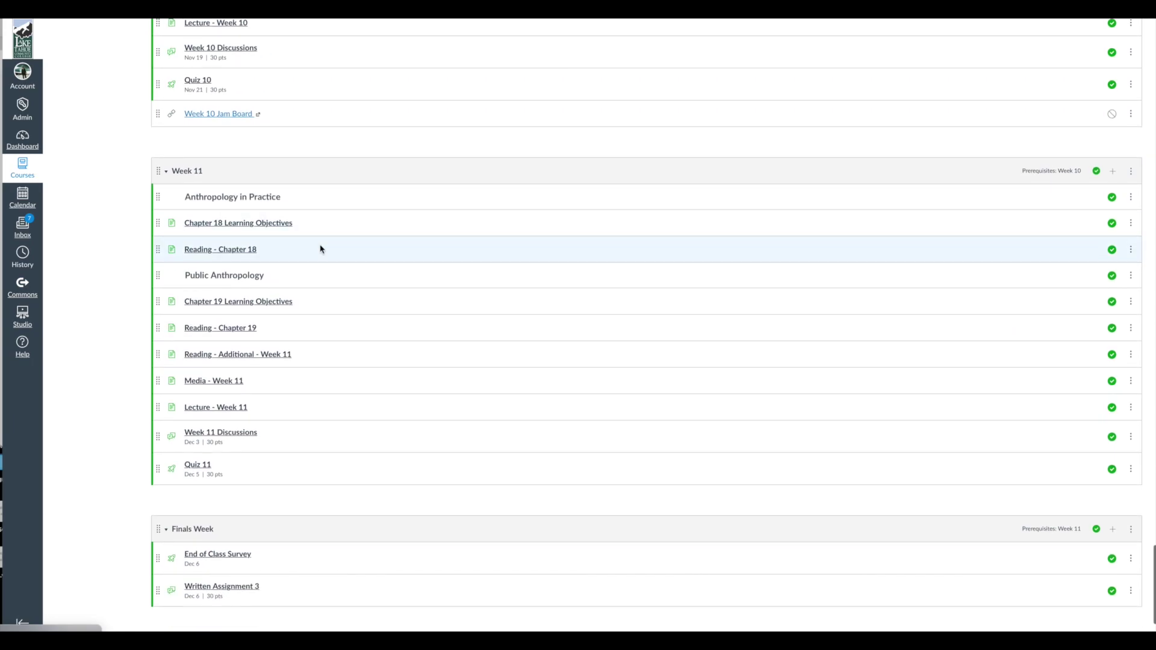
{"action": "scroll", "coordinate": [325, 331], "scroll_direction": "down", "scroll_amount": 2}
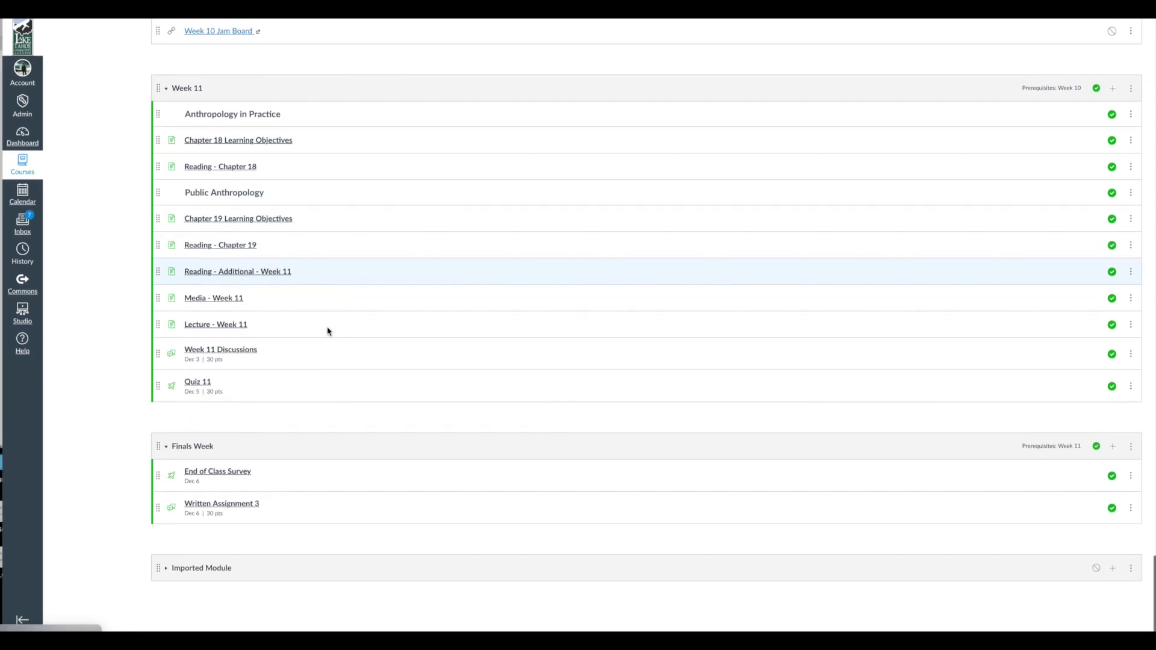
{"action": "left_click", "coordinate": [239, 475]}
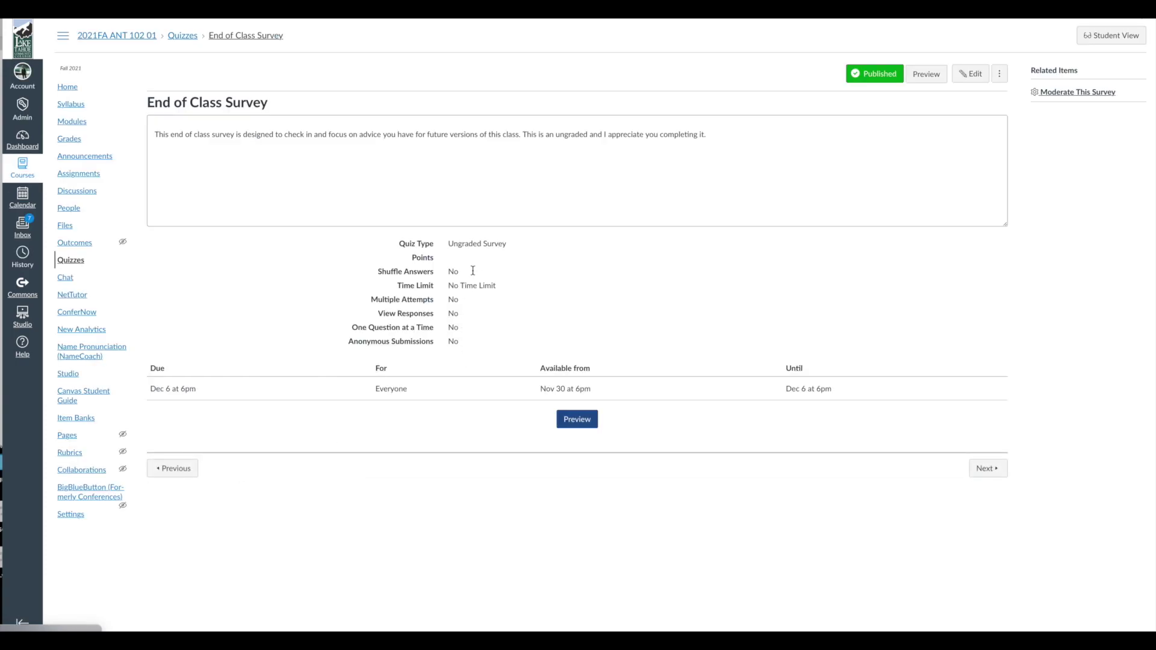
Preview the End of Class Survey, reviewing Question 1 and clicking into Question 2's answer box
{"action": "left_click", "coordinate": [577, 420]}
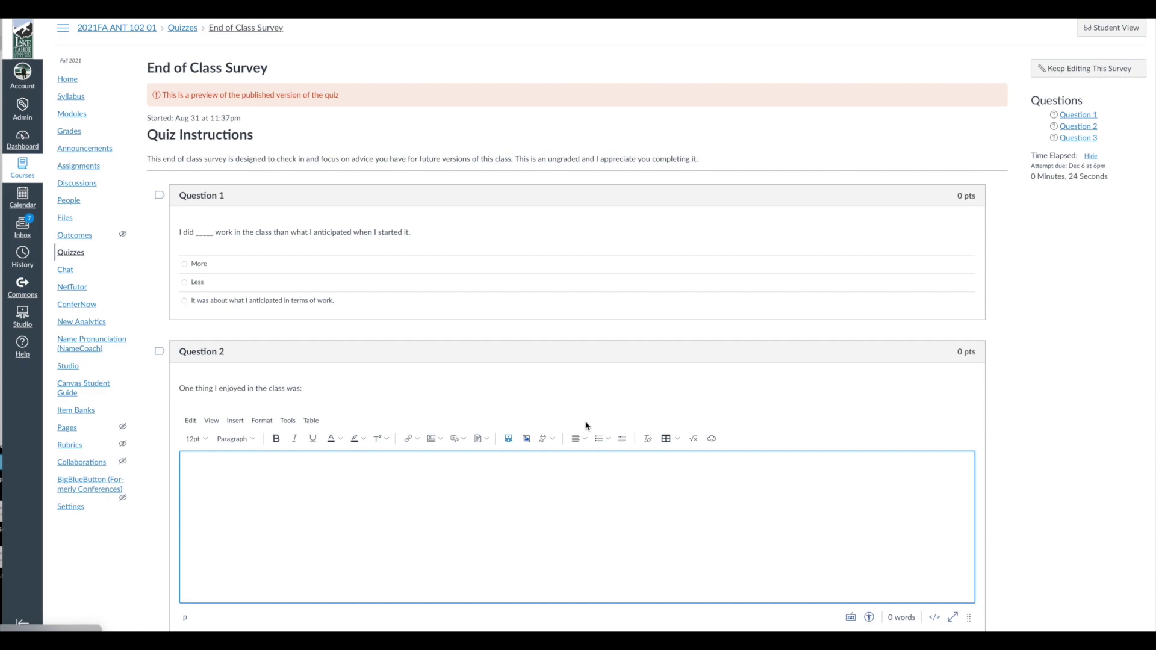
{"action": "scroll", "coordinate": [586, 426], "scroll_direction": "down", "scroll_amount": 5}
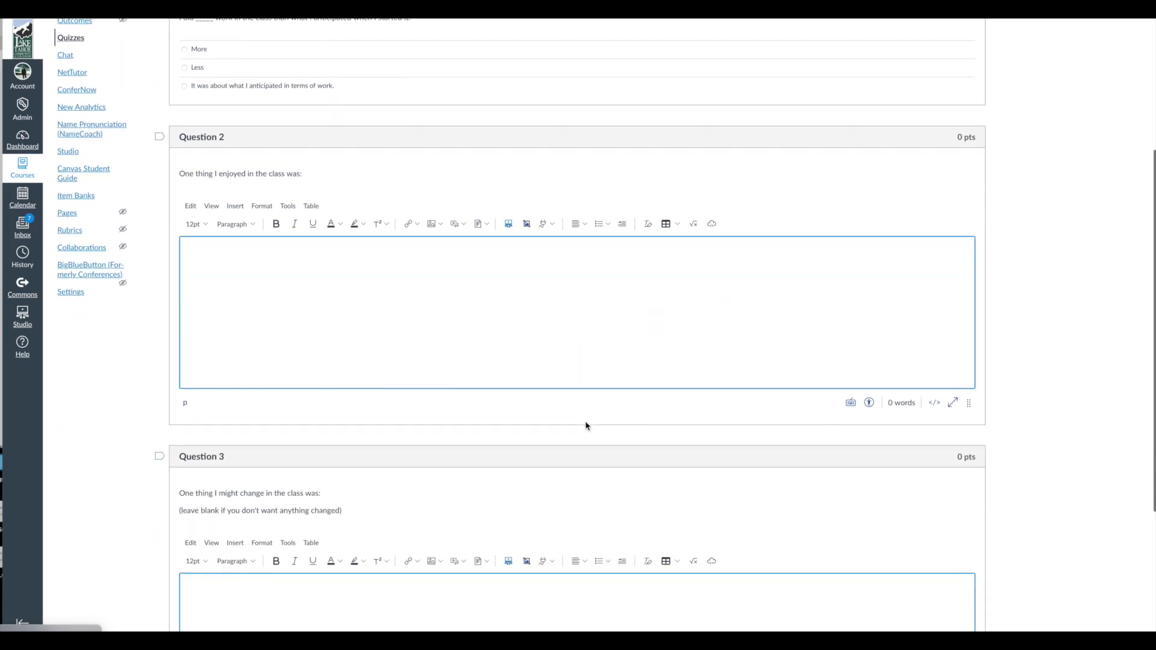
{"action": "scroll", "coordinate": [586, 426], "scroll_direction": "down", "scroll_amount": 2}
{"action": "scroll", "coordinate": [586, 425], "scroll_direction": "up", "scroll_amount": 6}
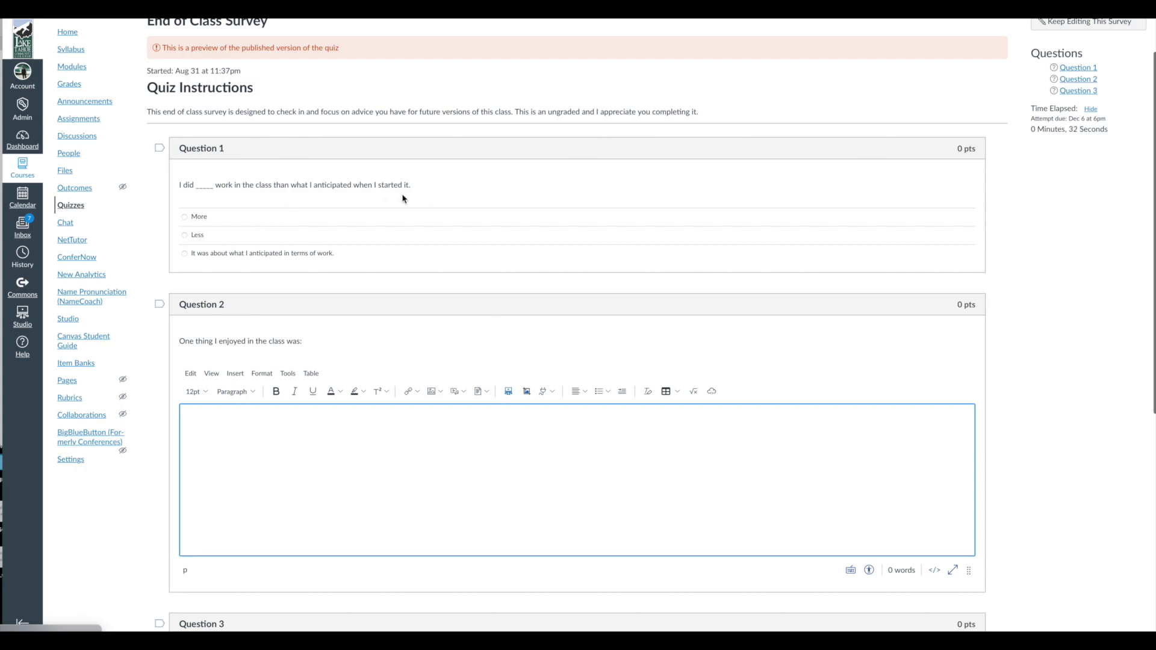
{"action": "left_click_drag", "start_coordinate": [429, 194], "coordinate": [203, 186]}
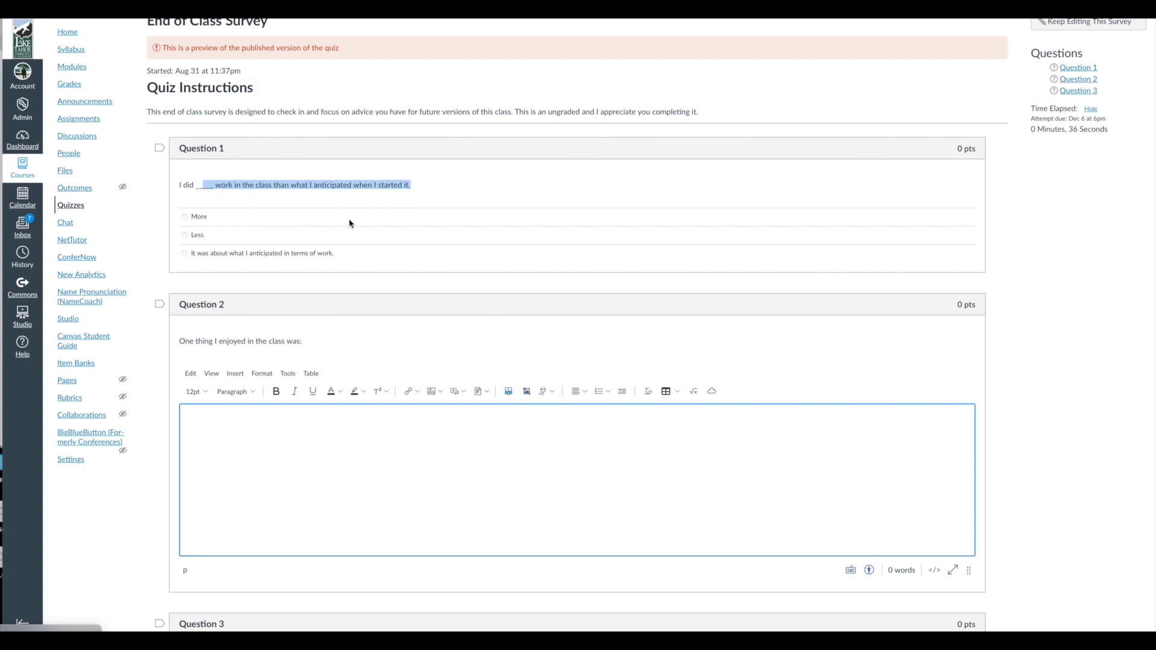
{"action": "scroll", "coordinate": [349, 224], "scroll_direction": "down", "scroll_amount": 3}
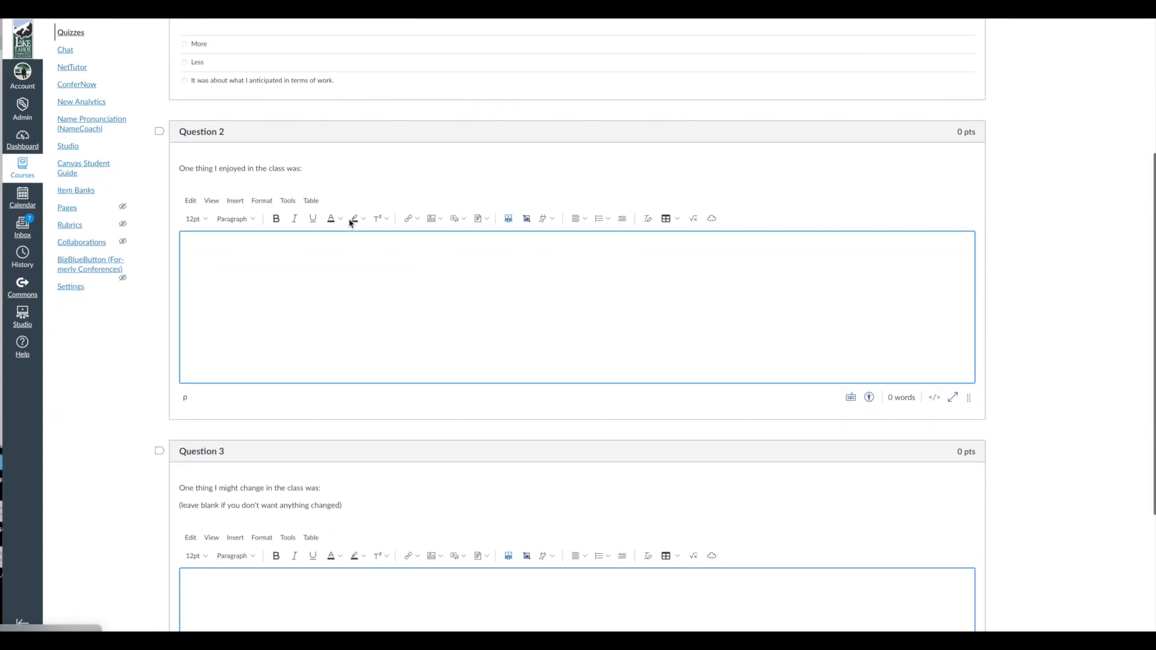
{"action": "left_click", "coordinate": [255, 231]}
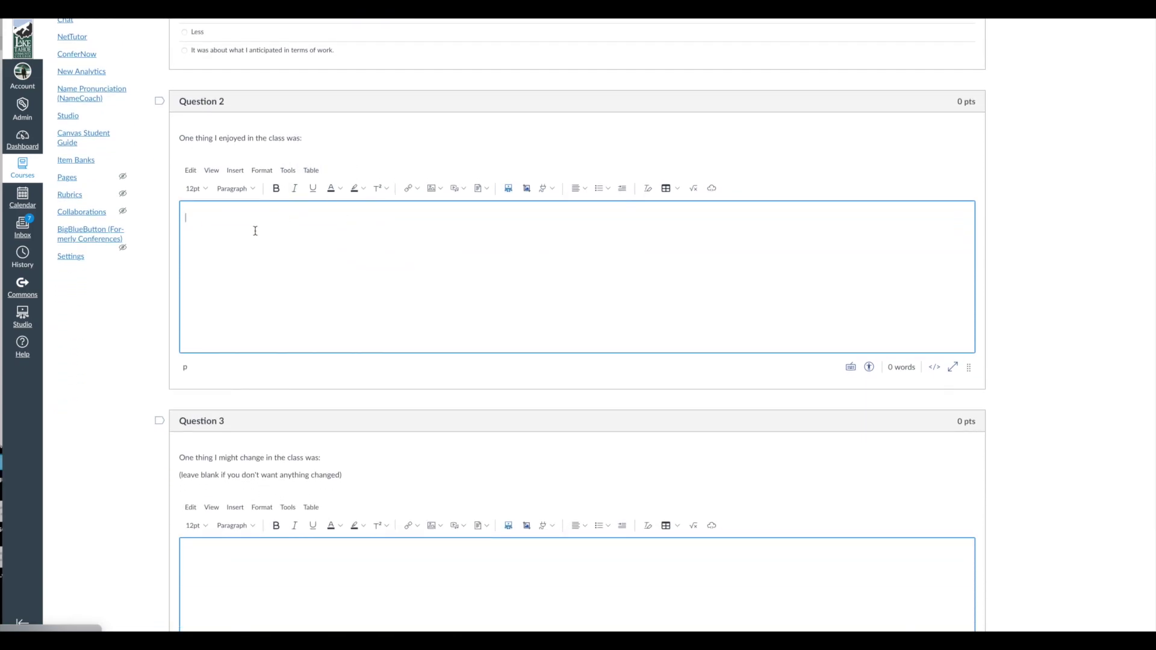
Submit the survey preview and return to the course Modules page
{"action": "scroll", "coordinate": [552, 237], "scroll_direction": "down", "scroll_amount": 3}
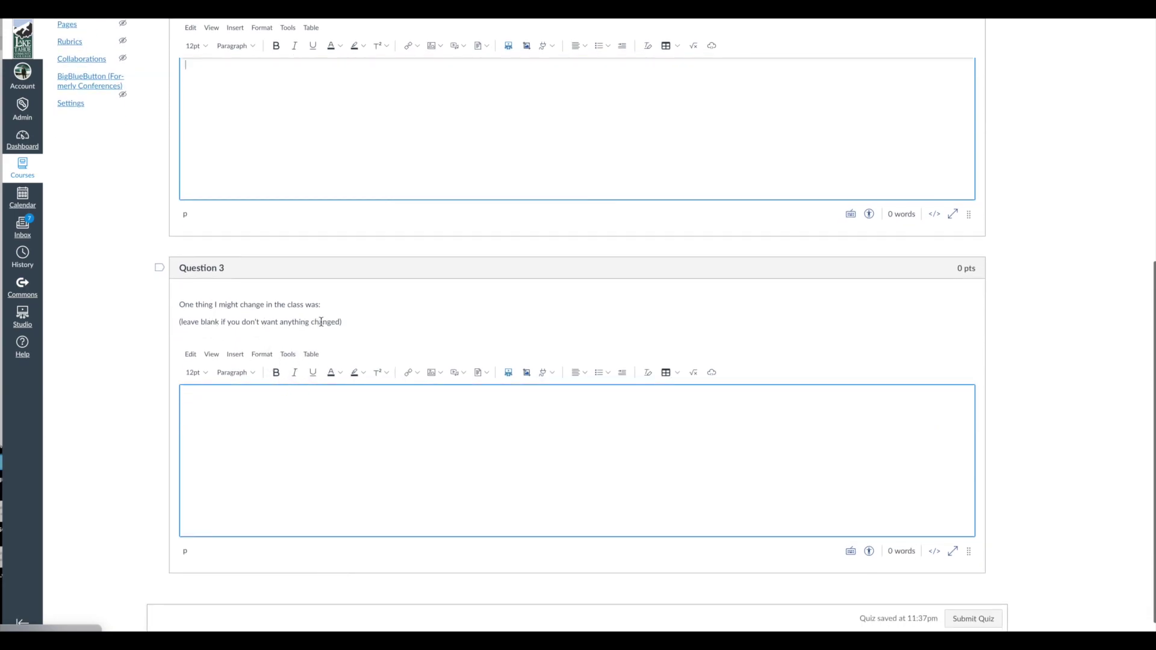
{"action": "scroll", "coordinate": [449, 423], "scroll_direction": "down", "scroll_amount": 1}
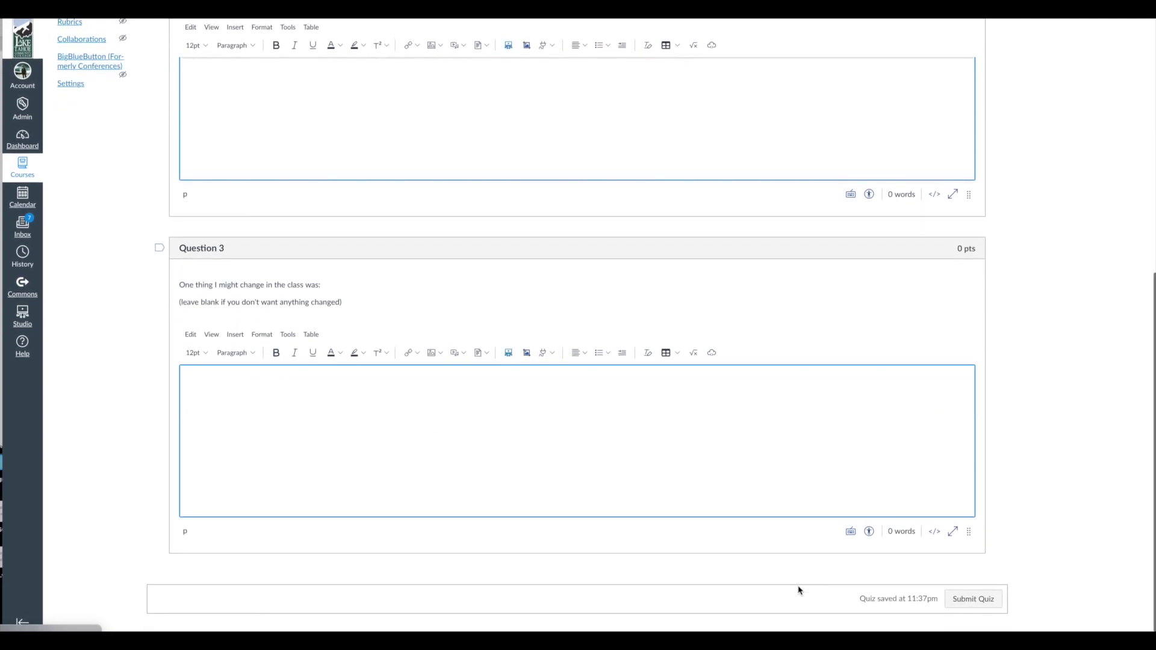
{"action": "left_click", "coordinate": [973, 599]}
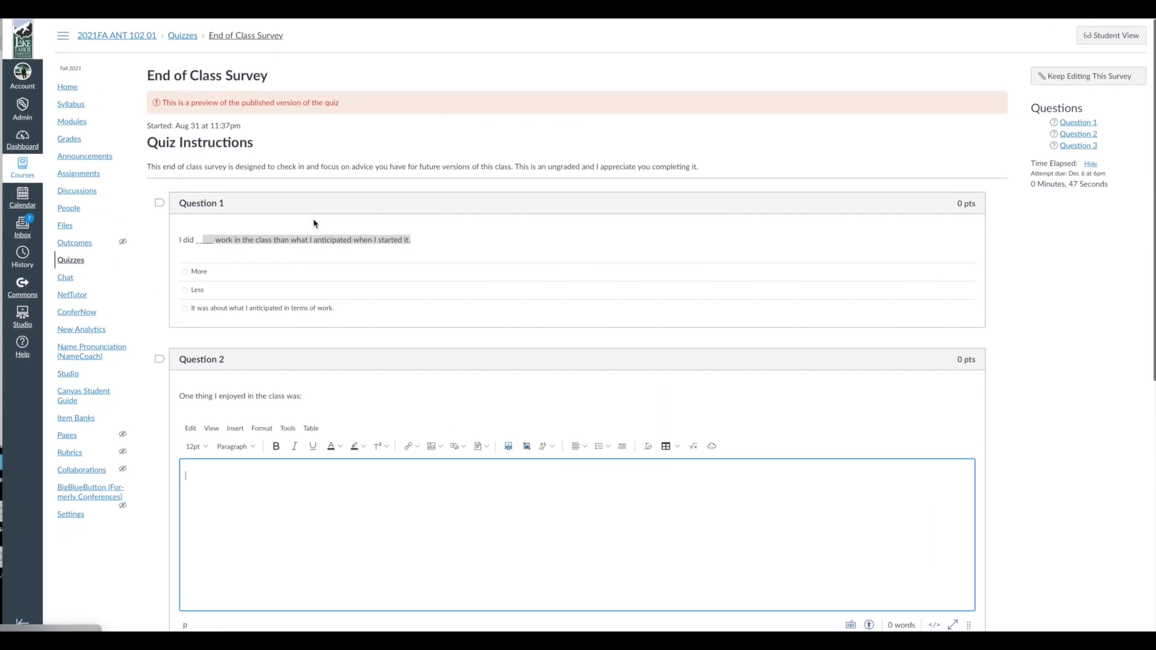
{"action": "left_click", "coordinate": [80, 123]}
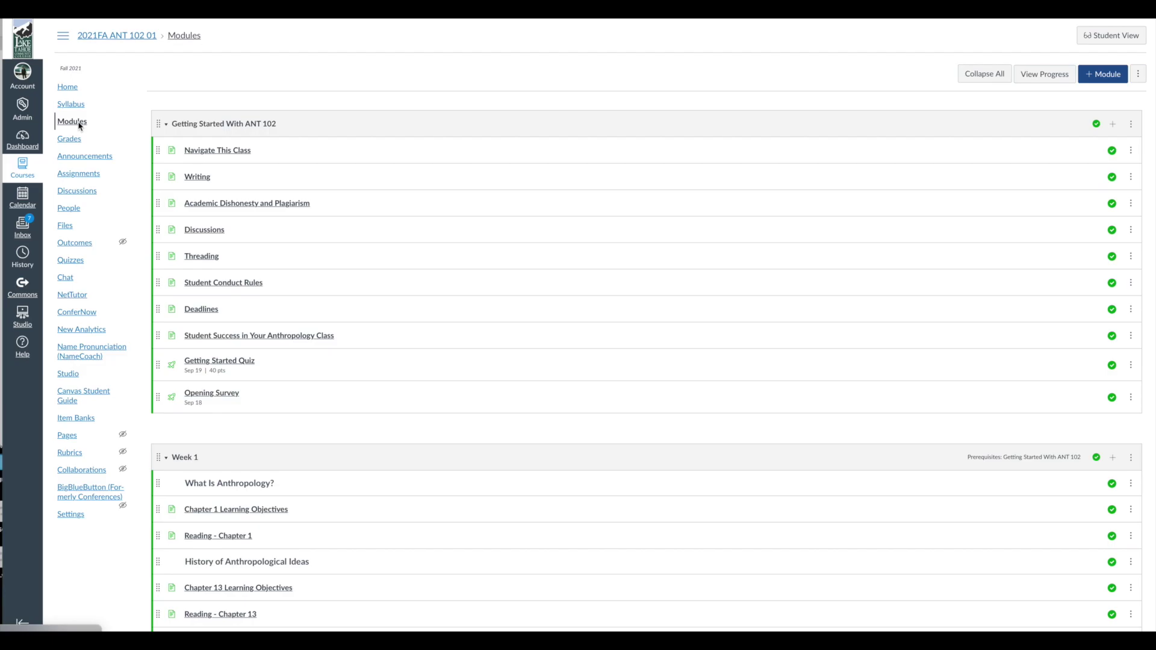
Open the course Quizzes list and view the Surveys group with its three surveys
{"action": "scroll", "coordinate": [299, 142], "scroll_direction": "down", "scroll_amount": 20}
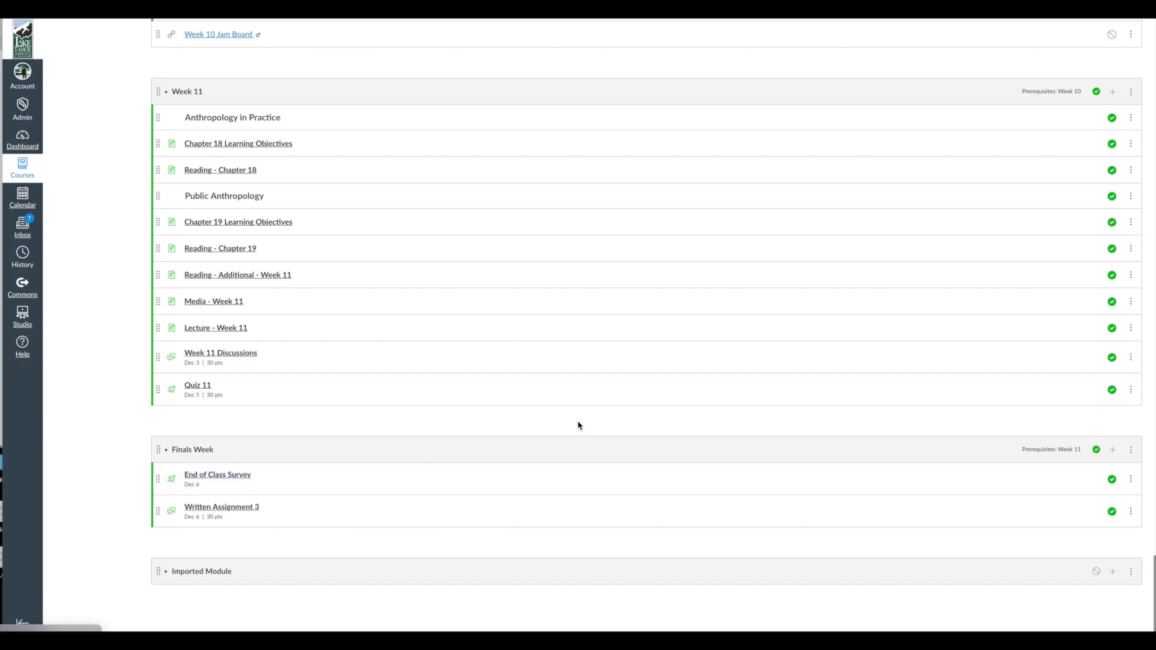
{"action": "scroll", "coordinate": [578, 426], "scroll_direction": "up", "scroll_amount": 20}
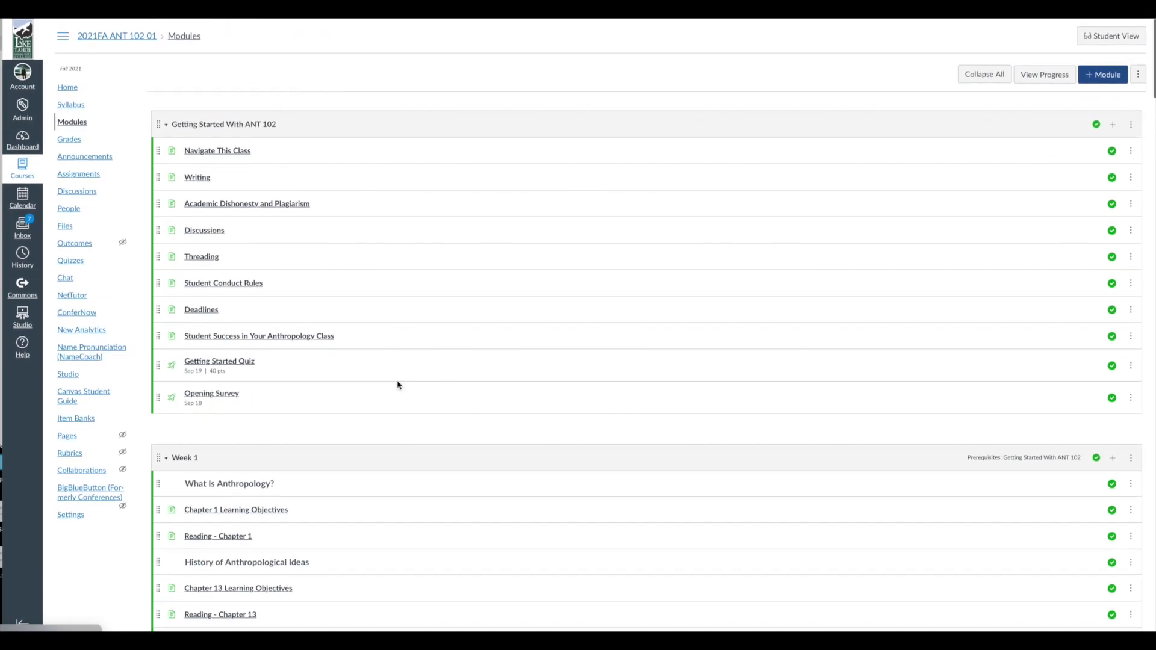
{"action": "left_click", "coordinate": [72, 261]}
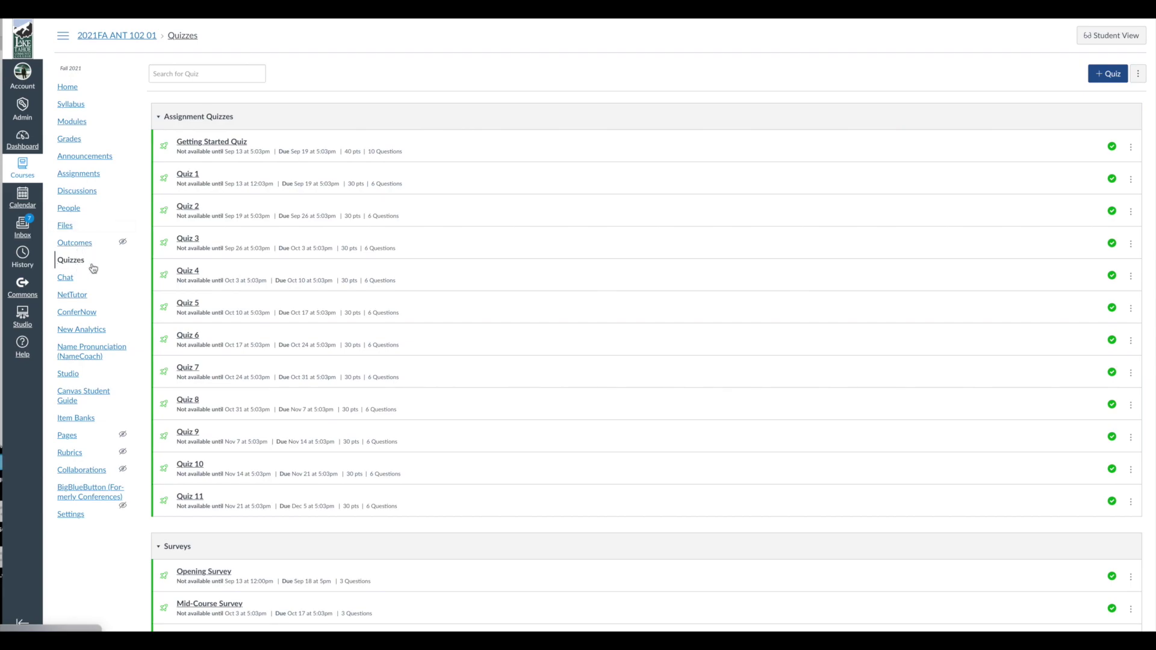
{"action": "scroll", "coordinate": [609, 377], "scroll_direction": "down", "scroll_amount": 1}
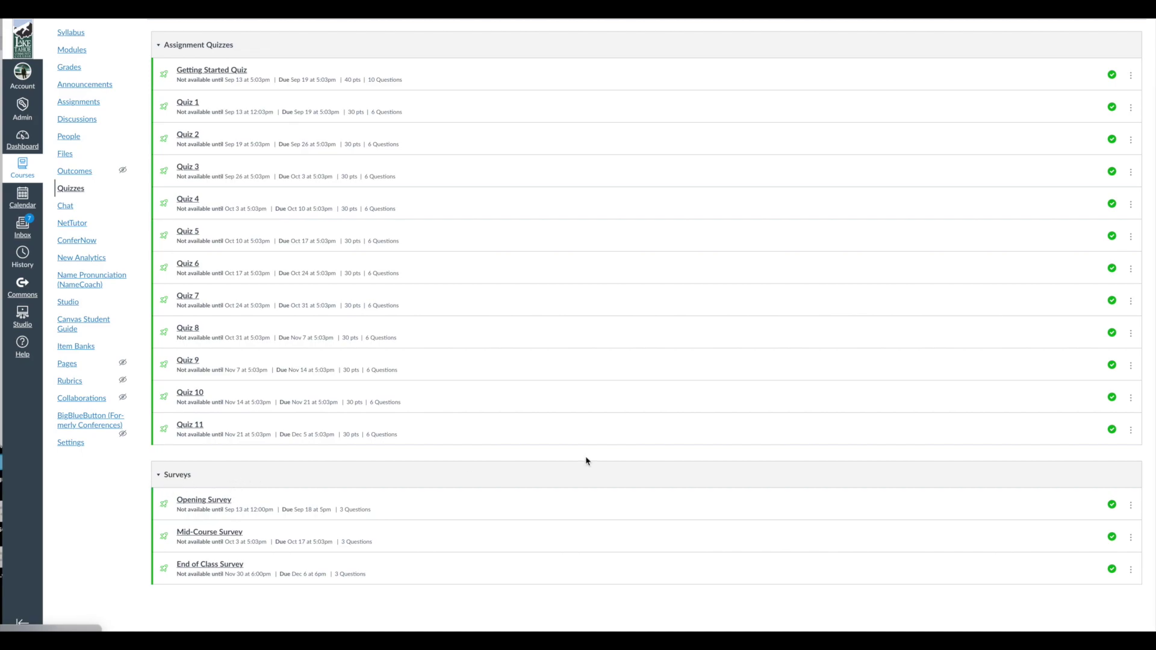
{"action": "scroll", "coordinate": [662, 421], "scroll_direction": "up", "scroll_amount": 1}
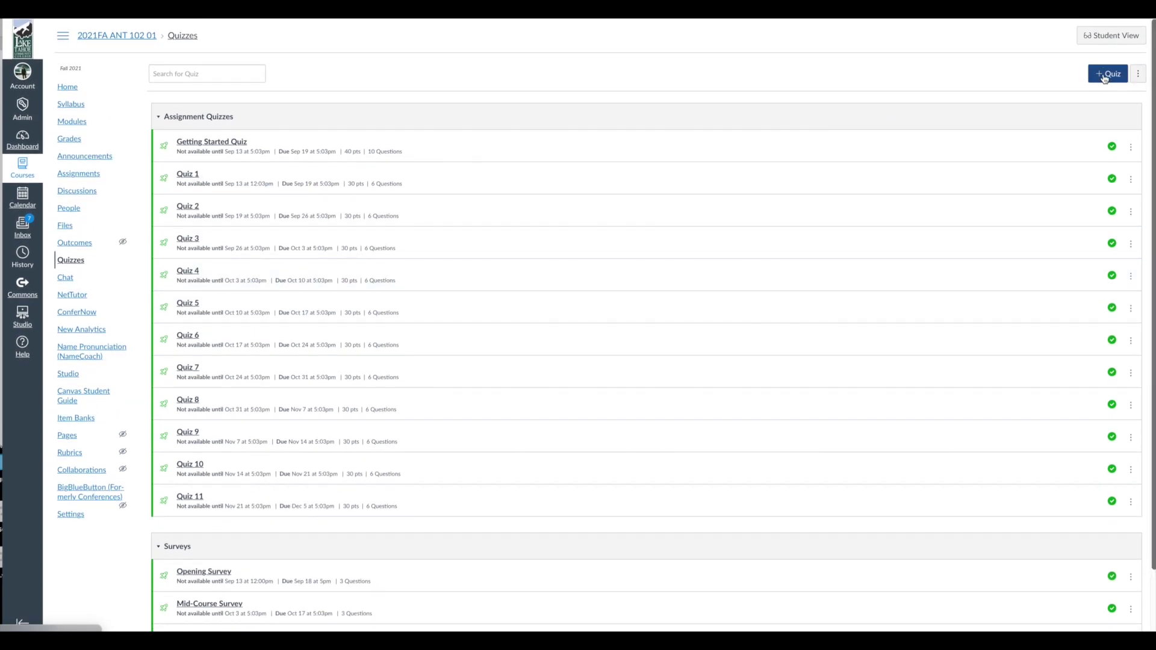
Create a new quiz using the Classic Quizzes engine
{"action": "left_click", "coordinate": [1105, 78]}
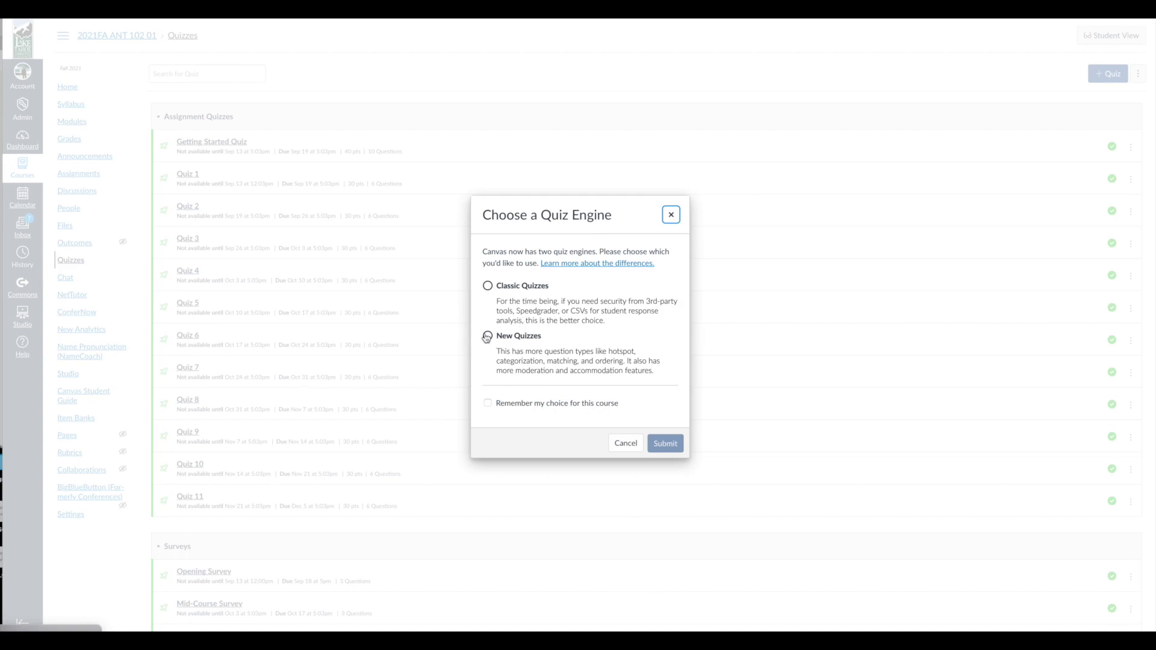
{"action": "left_click", "coordinate": [488, 286]}
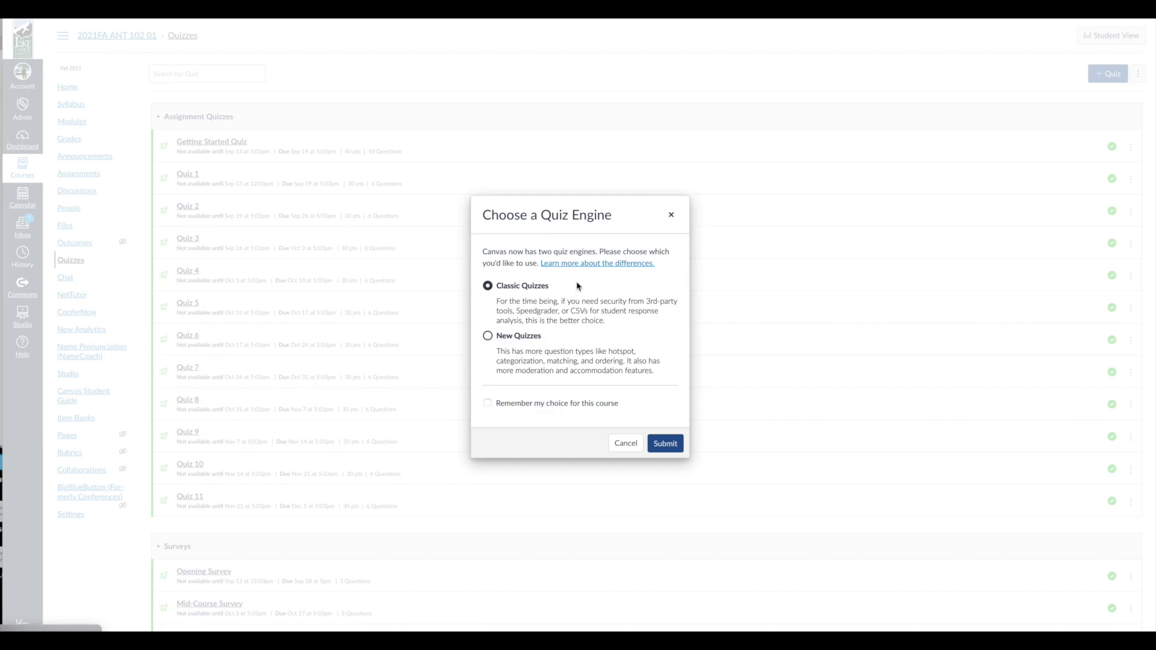
{"action": "left_click", "coordinate": [665, 444]}
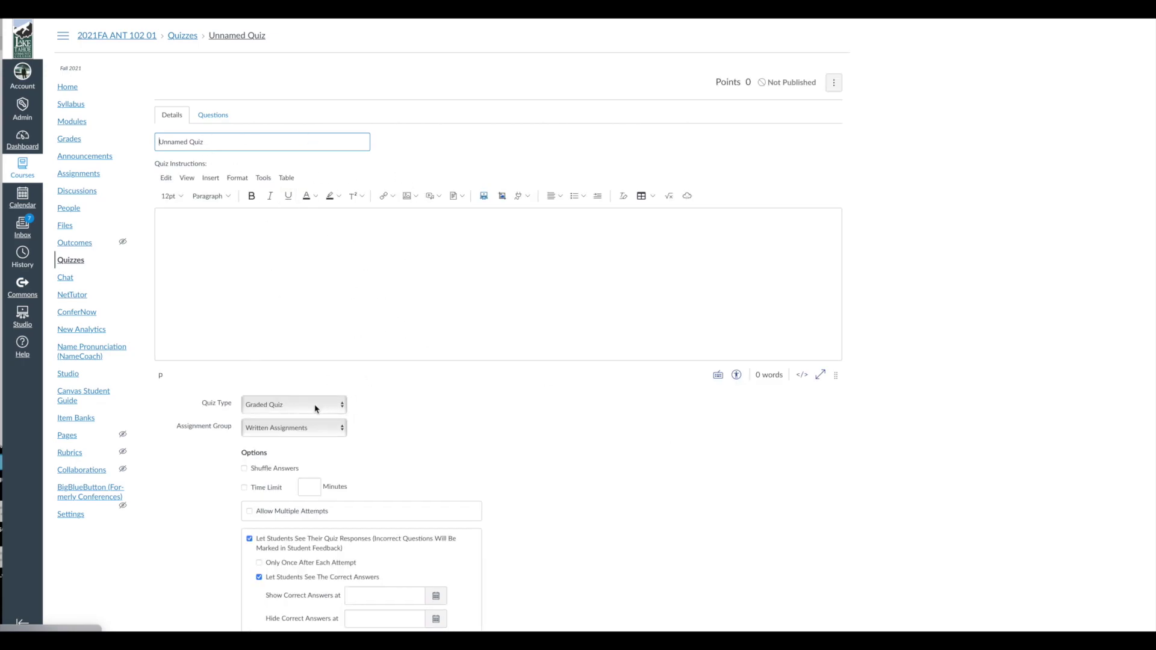
Set the new quiz type to Ungraded Survey and leave the Available from and Until dates empty
{"action": "left_click", "coordinate": [330, 410]}
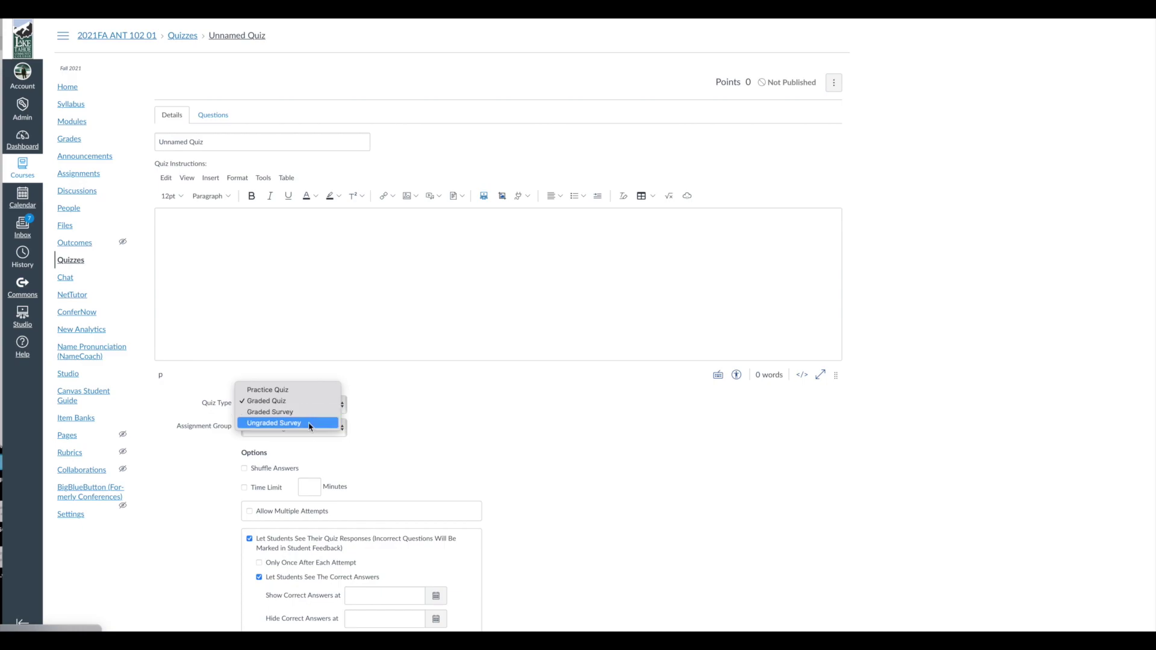
{"action": "left_click", "coordinate": [311, 425]}
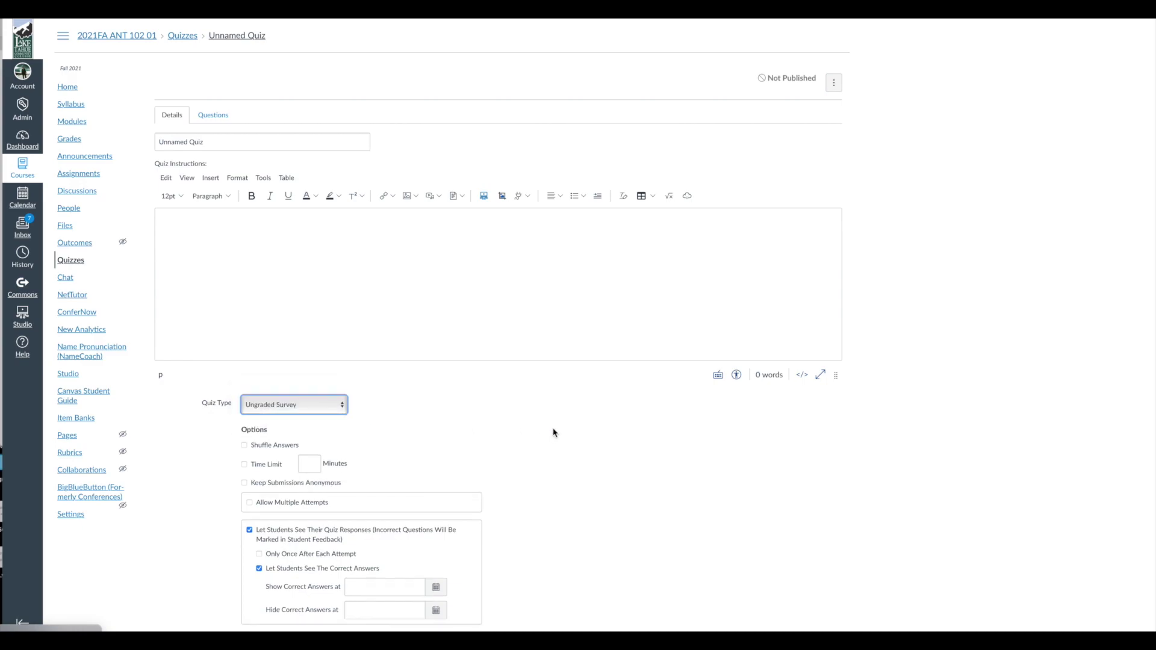
{"action": "scroll", "coordinate": [554, 429], "scroll_direction": "down", "scroll_amount": 1}
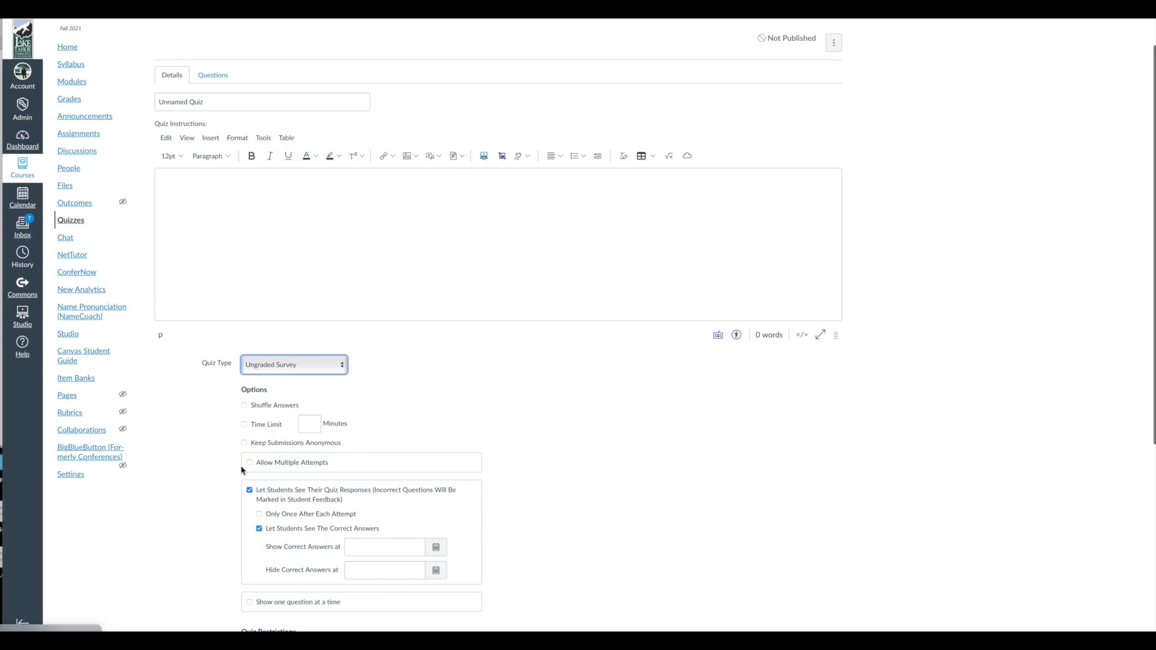
{"action": "scroll", "coordinate": [431, 426], "scroll_direction": "down", "scroll_amount": 3}
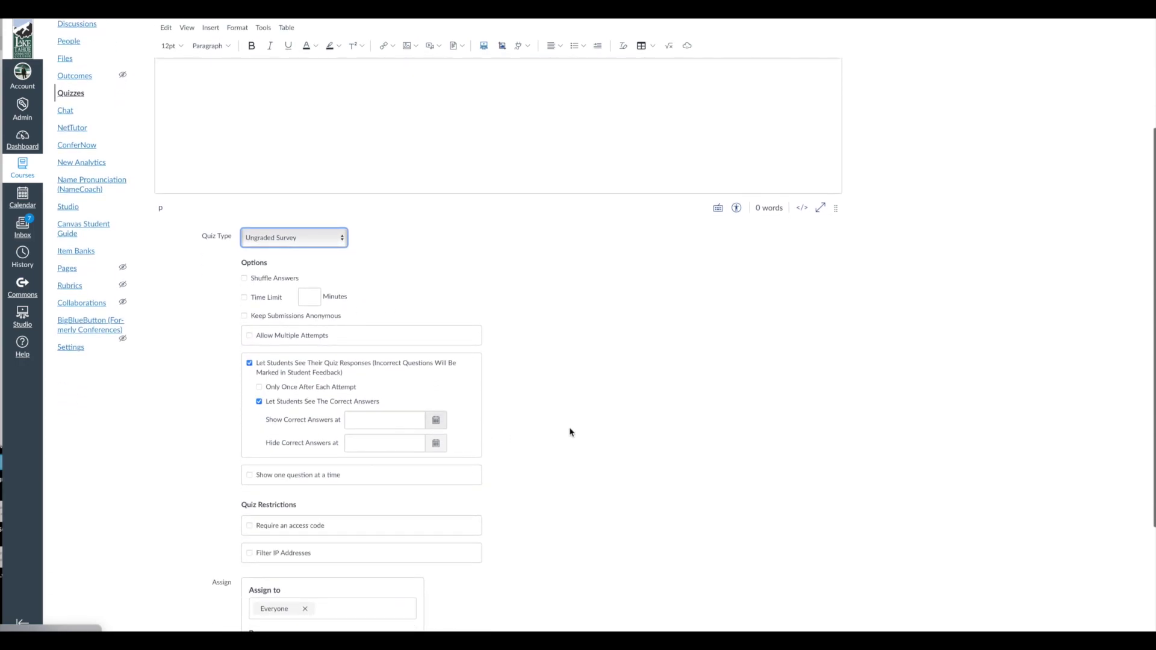
{"action": "scroll", "coordinate": [571, 433], "scroll_direction": "down", "scroll_amount": 2}
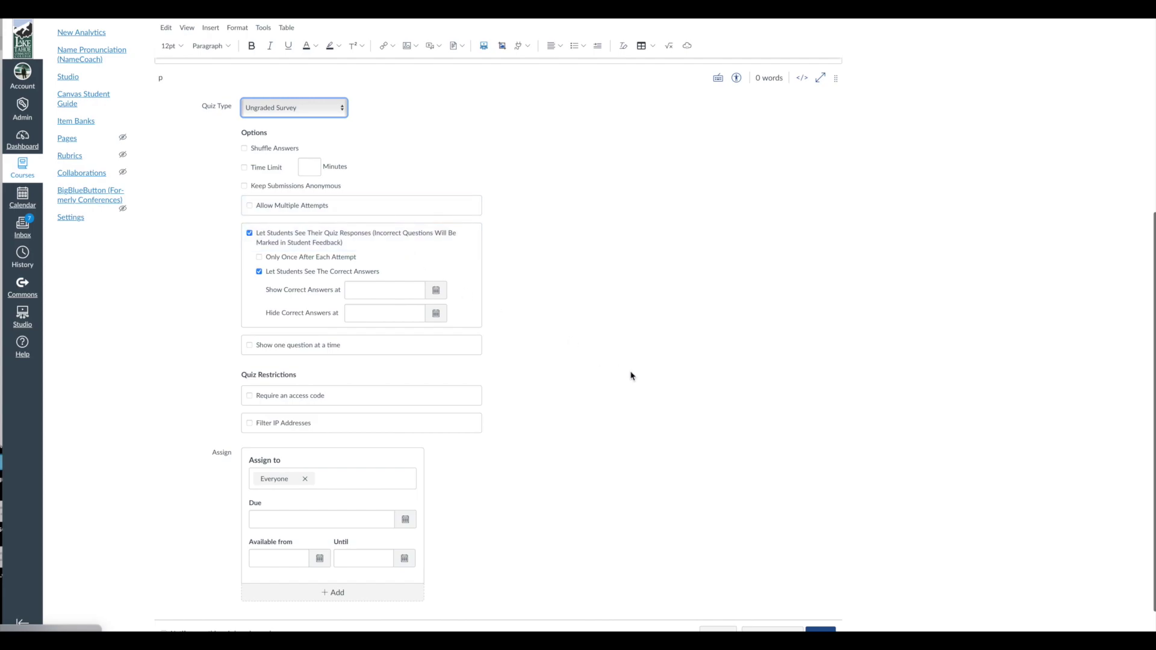
{"action": "scroll", "coordinate": [631, 375], "scroll_direction": "down", "scroll_amount": 1}
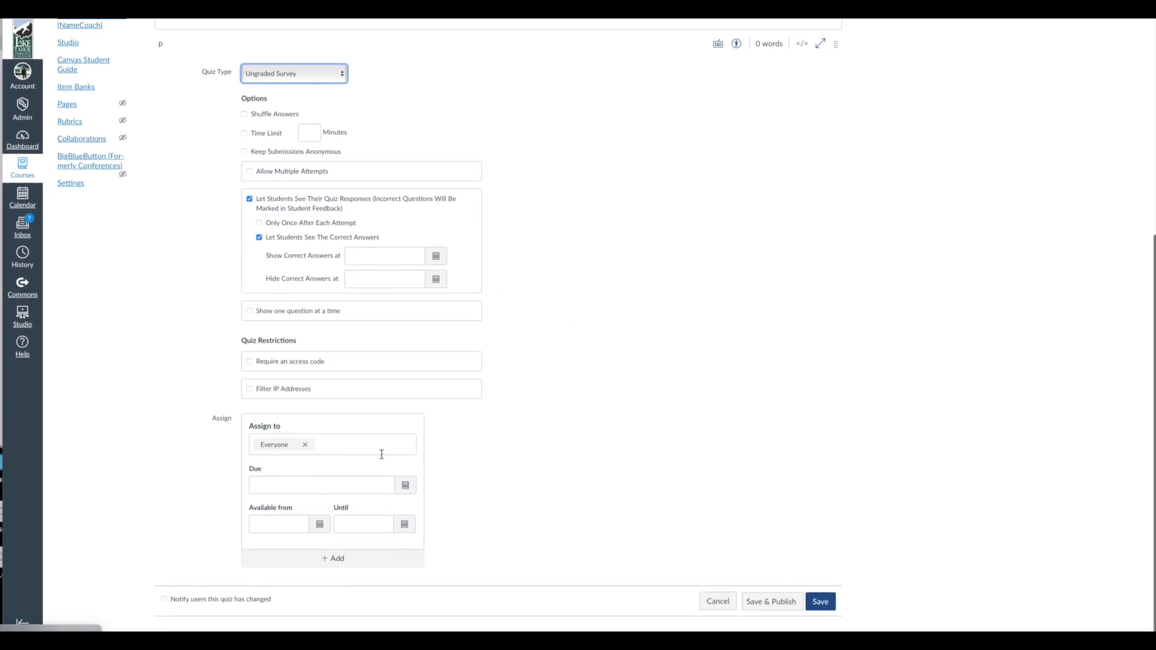
{"action": "left_click", "coordinate": [287, 485]}
{"action": "left_click", "coordinate": [278, 524]}
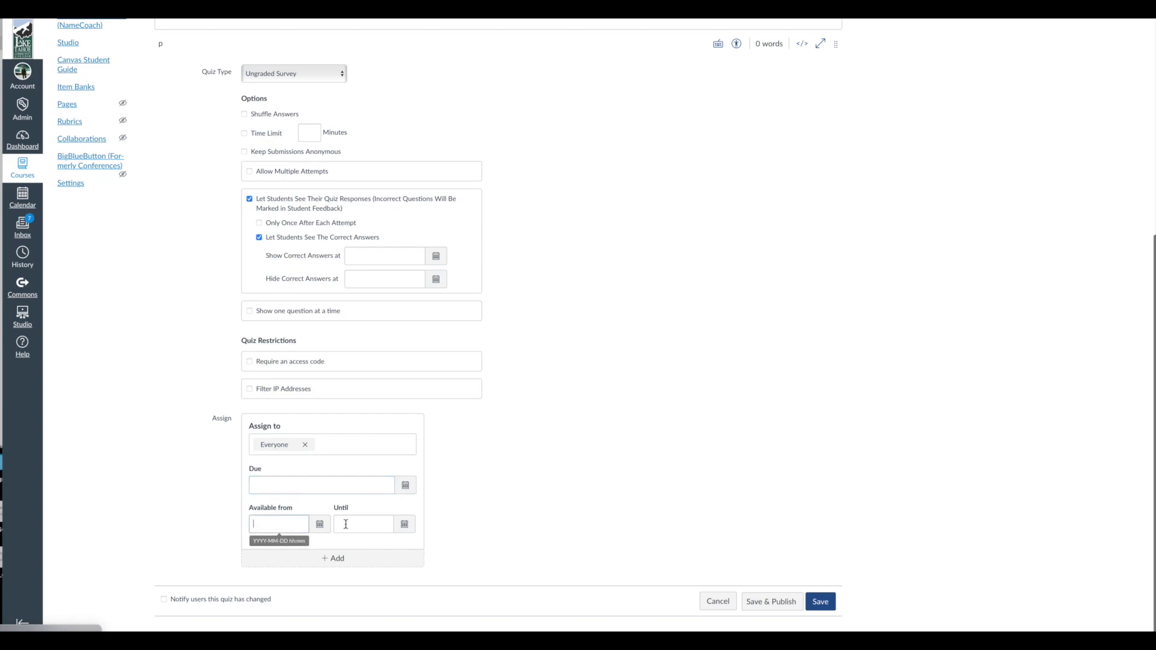
{"action": "left_click", "coordinate": [345, 524]}
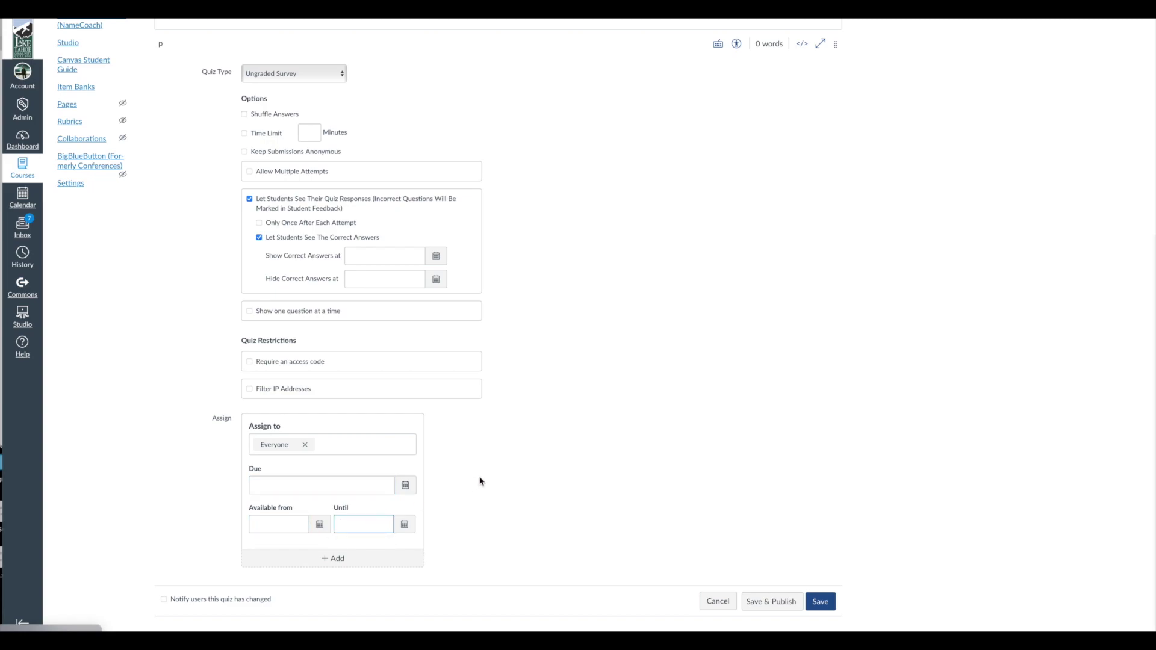
{"action": "scroll", "coordinate": [480, 480], "scroll_direction": "up", "scroll_amount": 6}
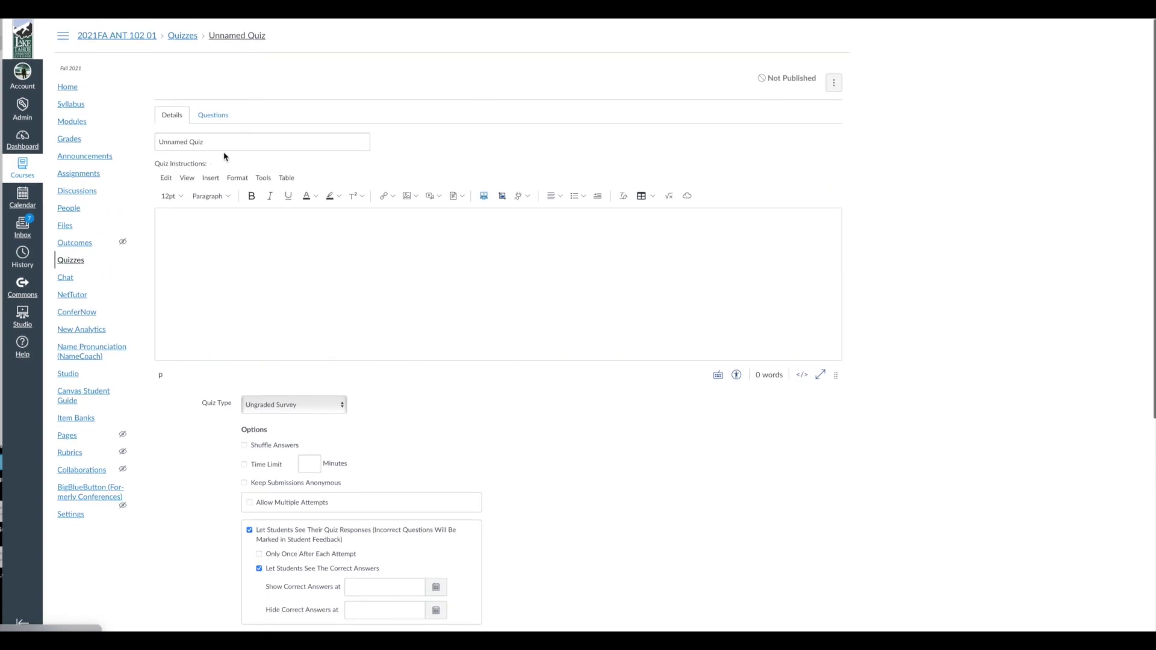
Replace the Unnamed Quiz title with 'Survey 4'
{"action": "left_click", "coordinate": [149, 148]}
{"action": "triple_click", "coordinate": [146, 139]}
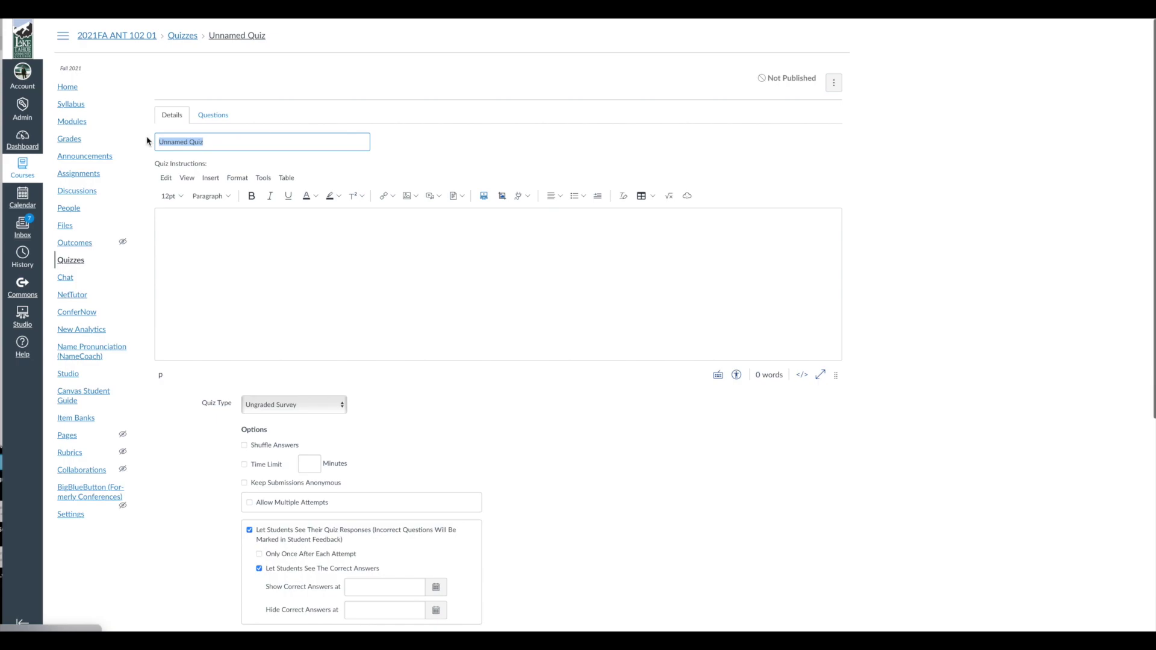
{"action": "type", "text": "Survey 4"}
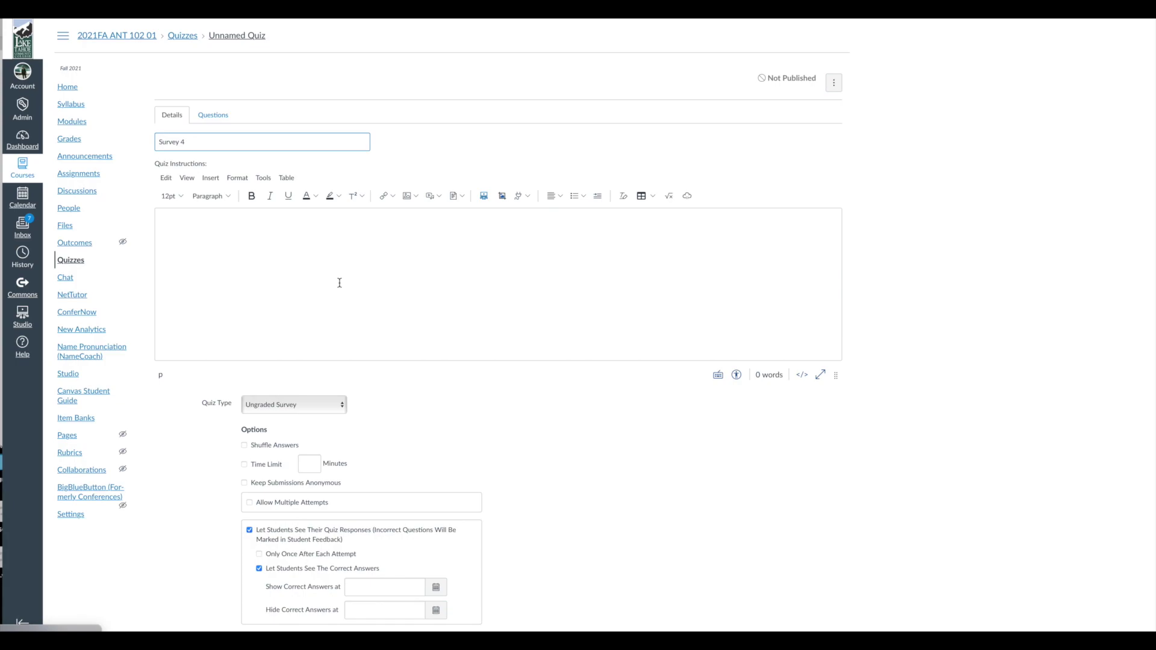
{"action": "scroll", "coordinate": [579, 357], "scroll_direction": "down", "scroll_amount": 5}
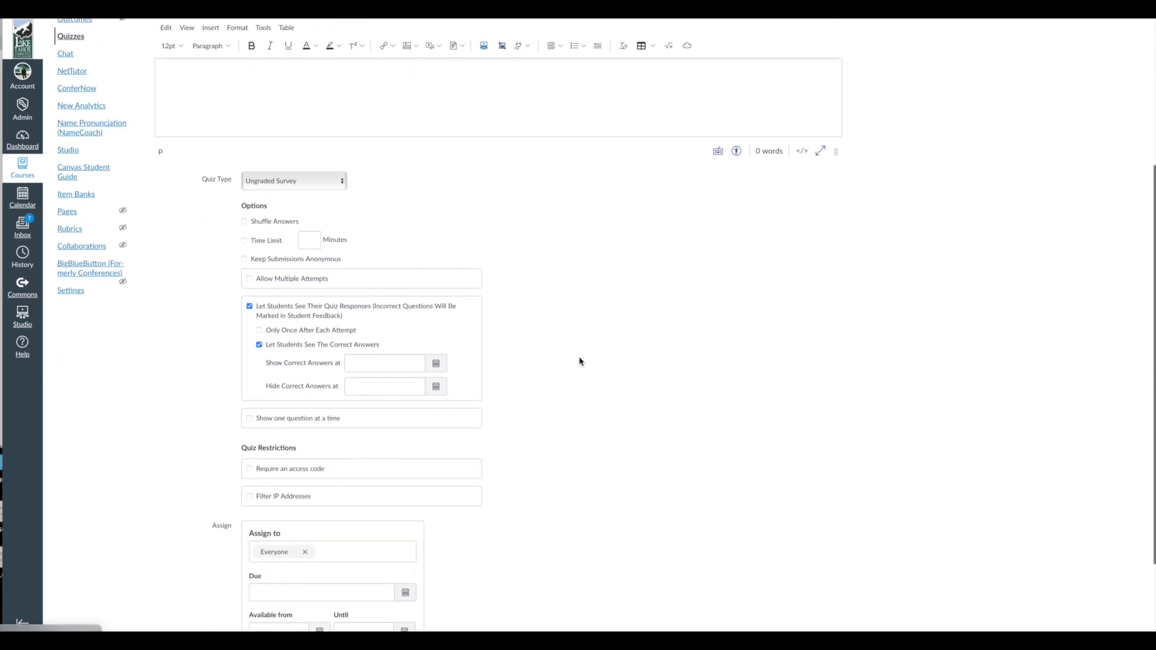
{"action": "scroll", "coordinate": [579, 361], "scroll_direction": "down", "scroll_amount": 2}
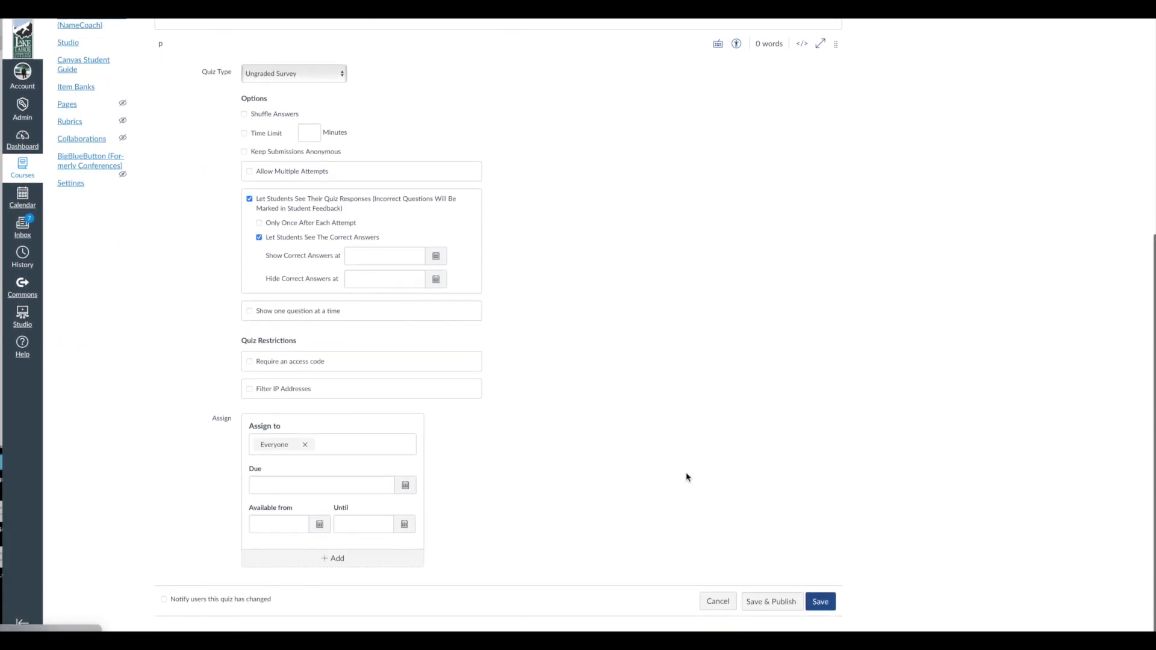
{"action": "scroll", "coordinate": [786, 560], "scroll_direction": "up", "scroll_amount": 7}
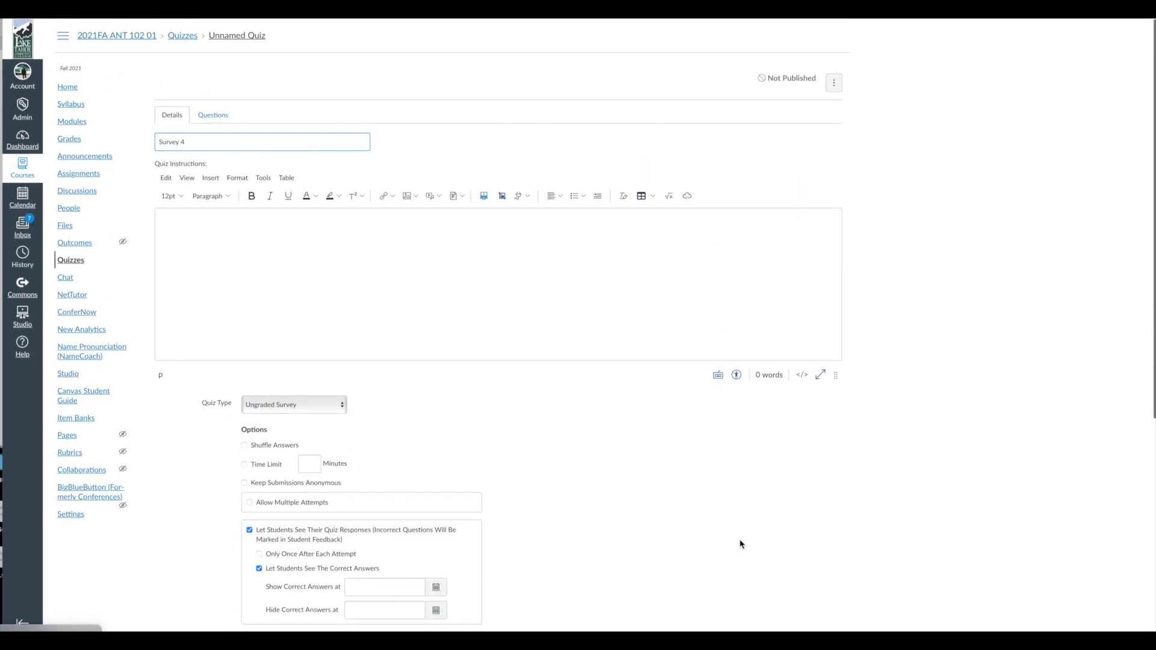
{"action": "scroll", "coordinate": [741, 545], "scroll_direction": "down", "scroll_amount": 5}
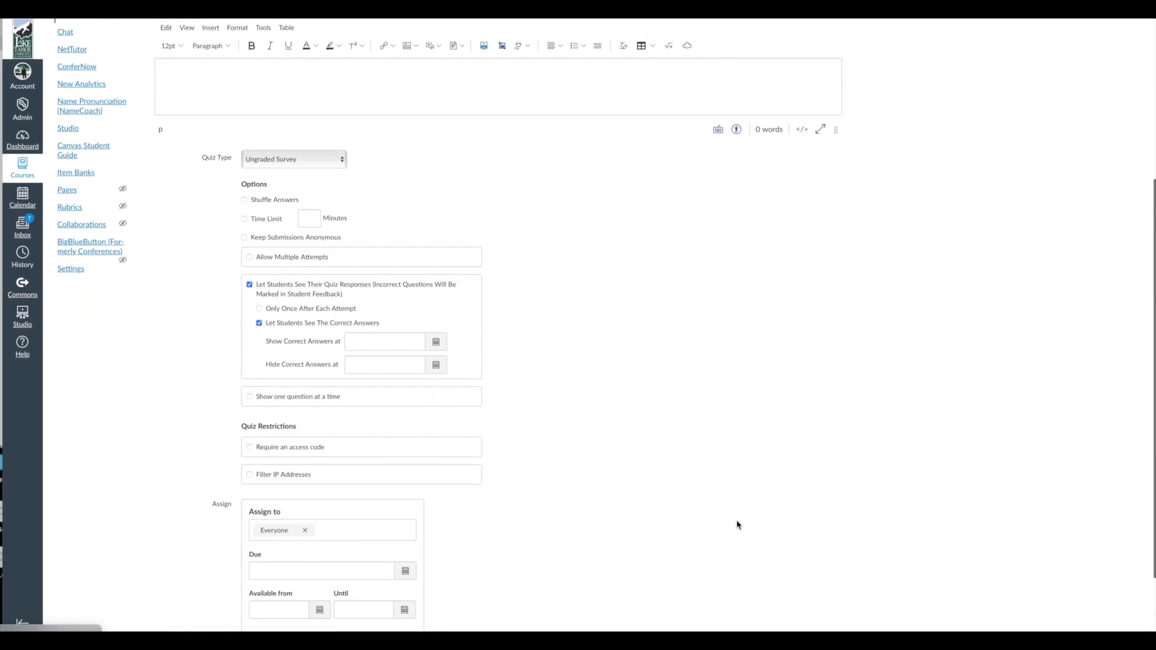
{"action": "scroll", "coordinate": [738, 525], "scroll_direction": "down", "scroll_amount": 2}
Save and publish Survey 4, preview it, and return to the Quizzes list
{"action": "left_click", "coordinate": [785, 603]}
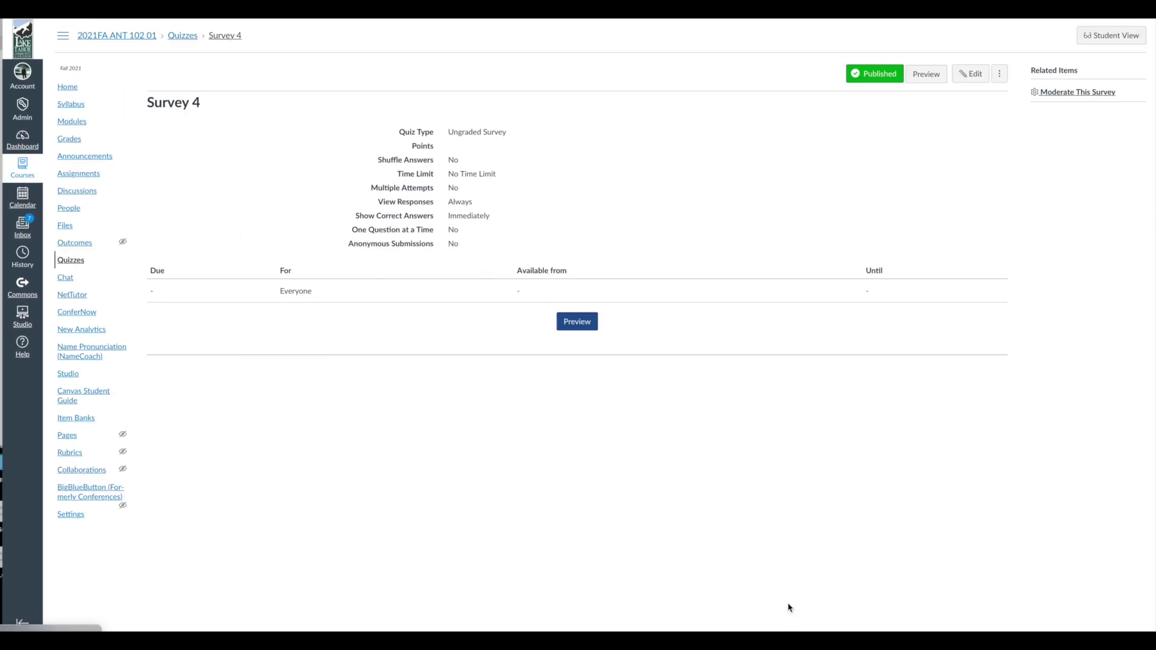
{"action": "left_click", "coordinate": [589, 325]}
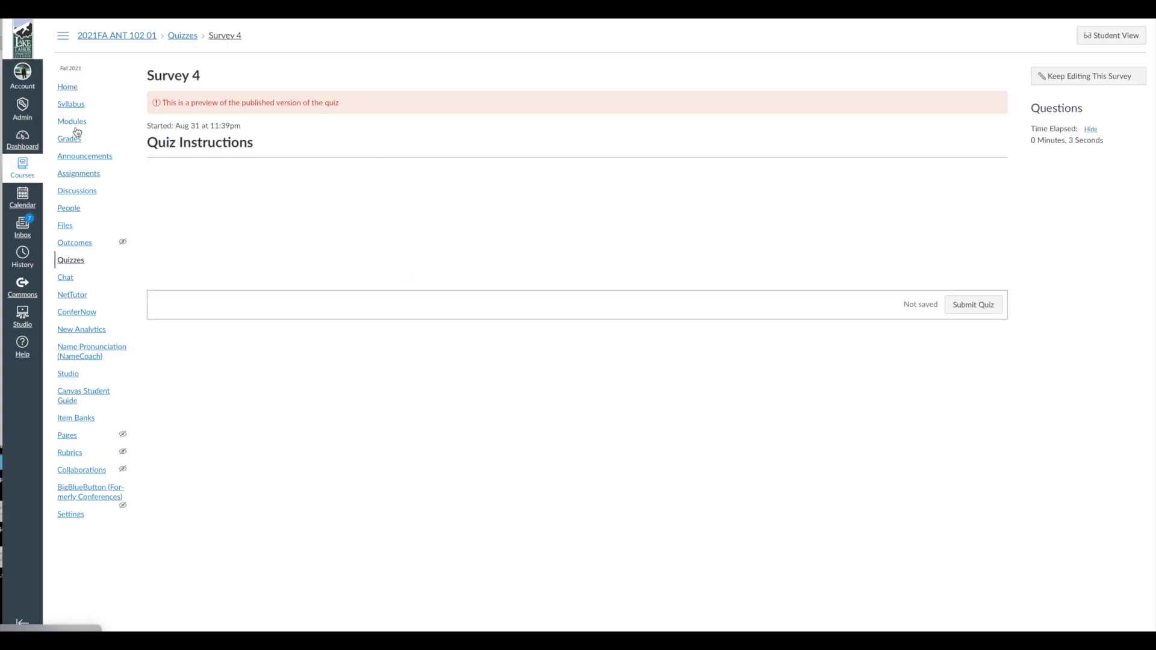
{"action": "key", "text": "alt+Left"}
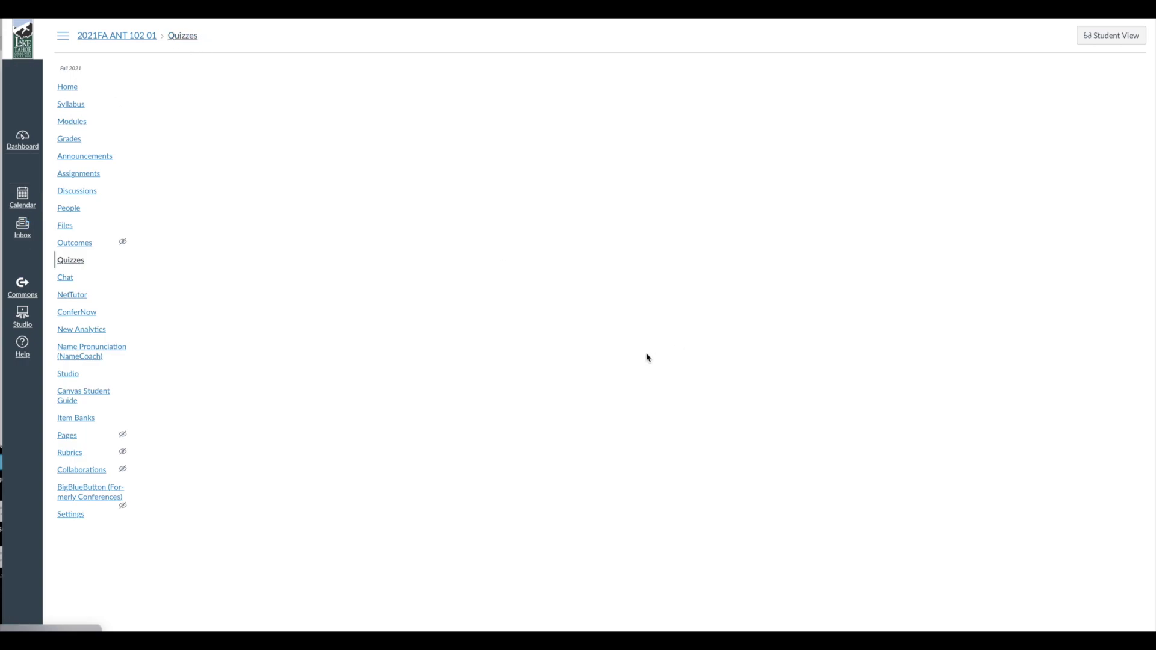
{"action": "scroll", "coordinate": [648, 358], "scroll_direction": "down", "scroll_amount": 1}
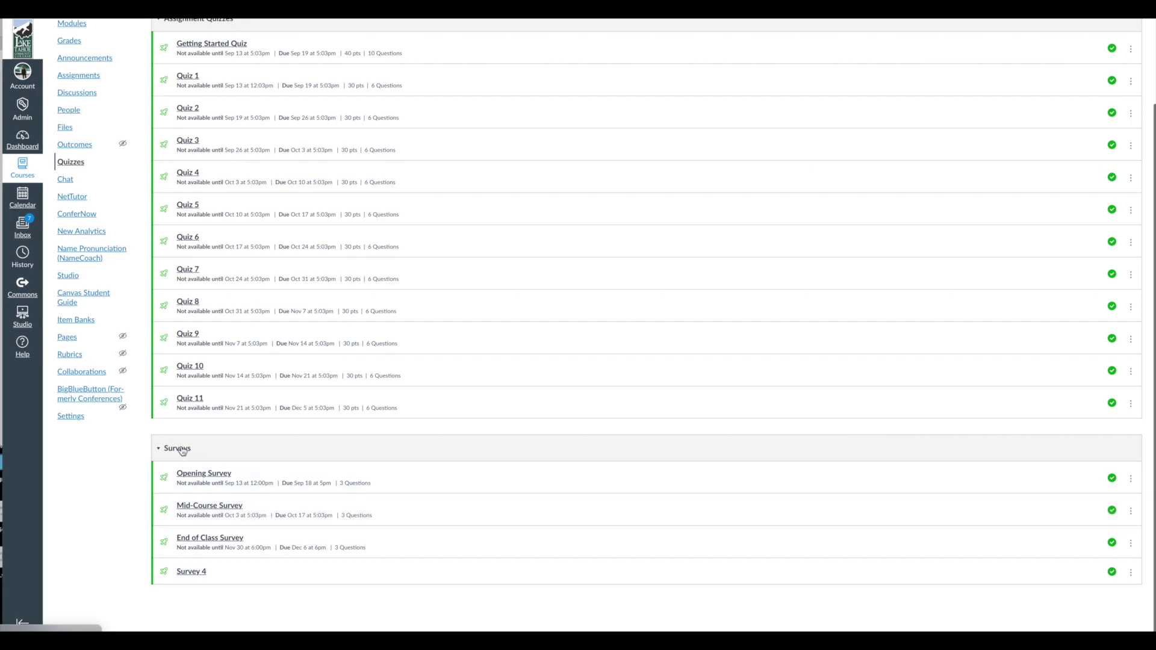
Delete Survey 4 from the Quizzes list and confirm the deletion
{"action": "left_click", "coordinate": [1130, 572]}
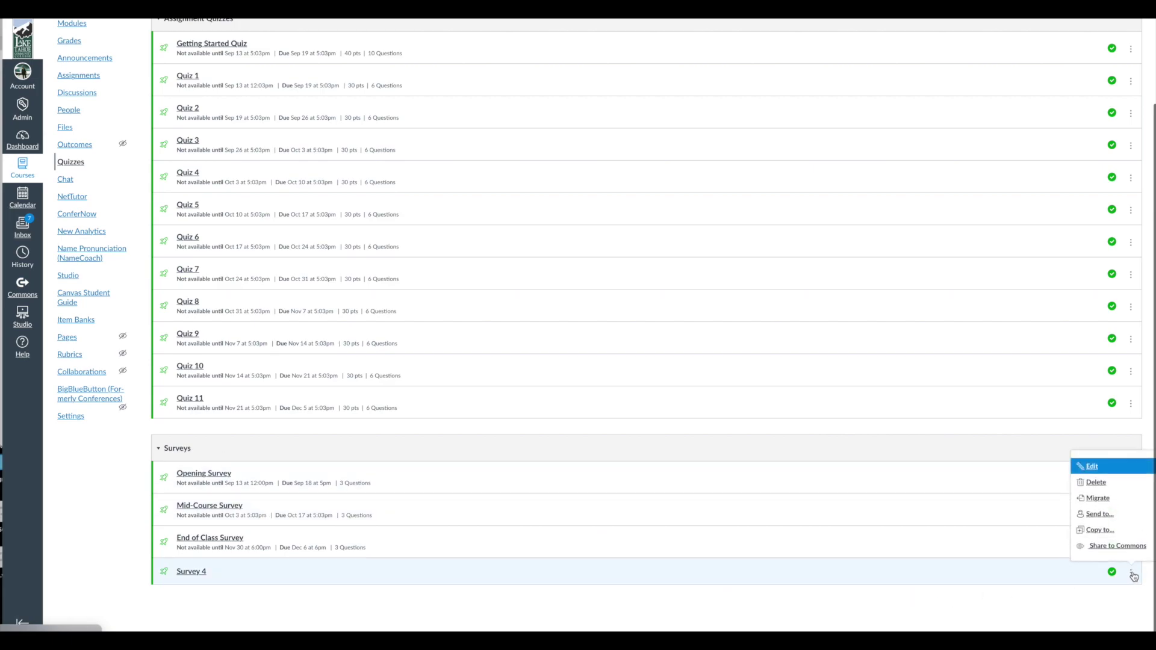
{"action": "left_click", "coordinate": [1096, 483]}
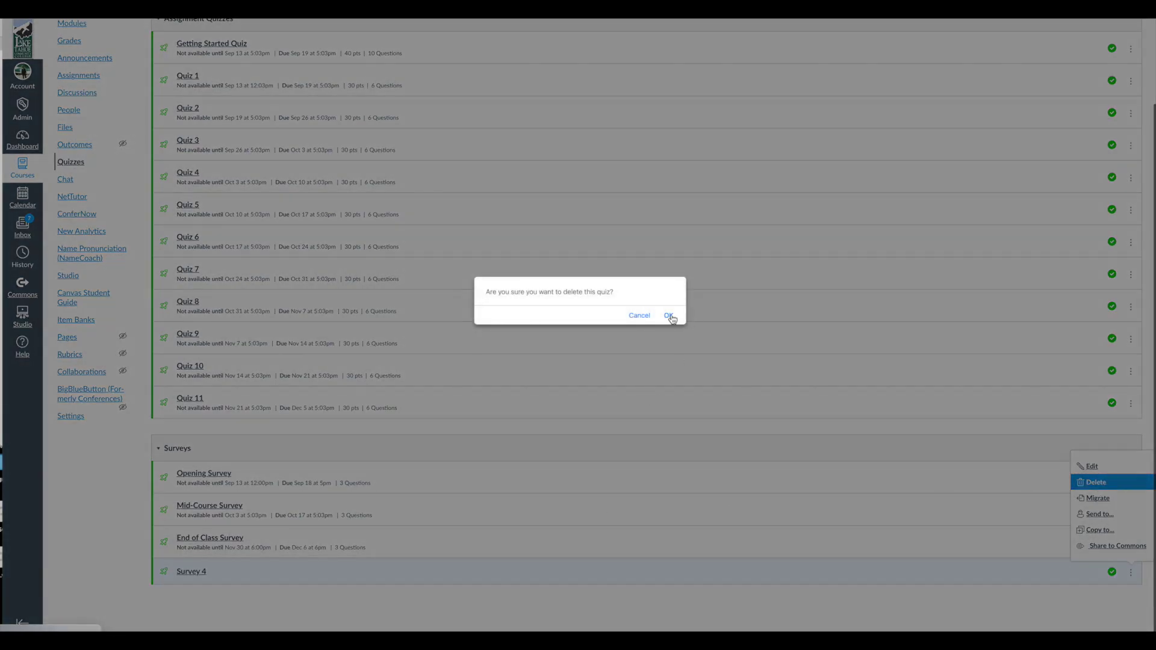
{"action": "left_click", "coordinate": [668, 315]}
{"action": "scroll", "coordinate": [604, 537], "scroll_direction": "up", "scroll_amount": 2}
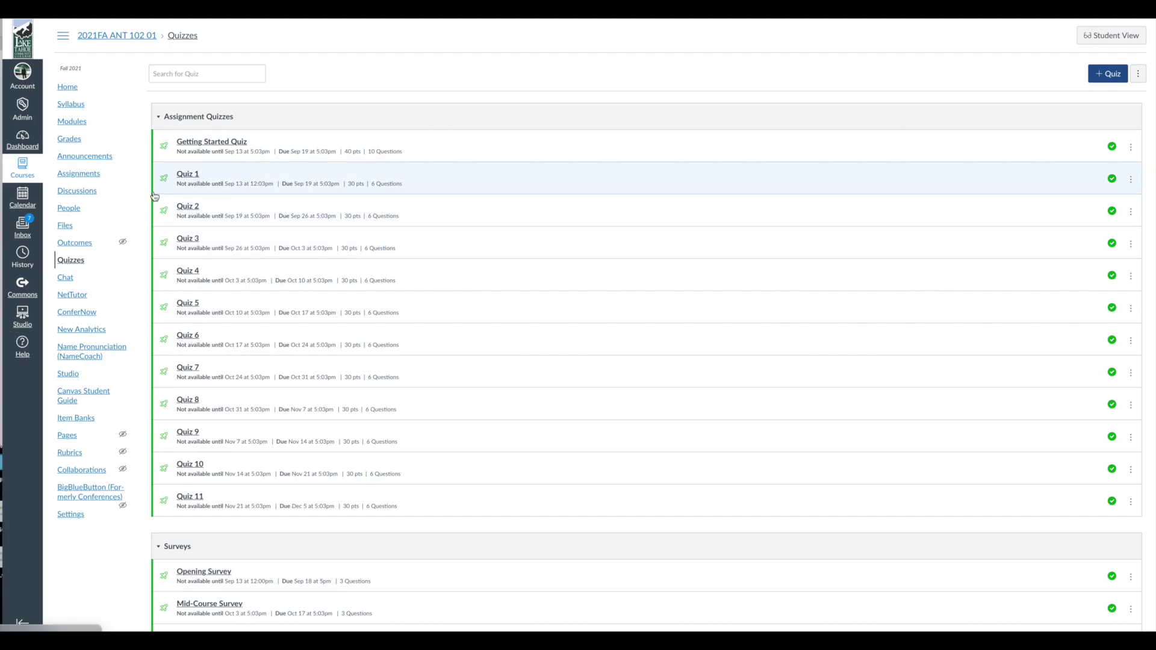
Create a new Classic Quizzes quiz and show its Quiz Type options
{"action": "left_click", "coordinate": [1105, 80]}
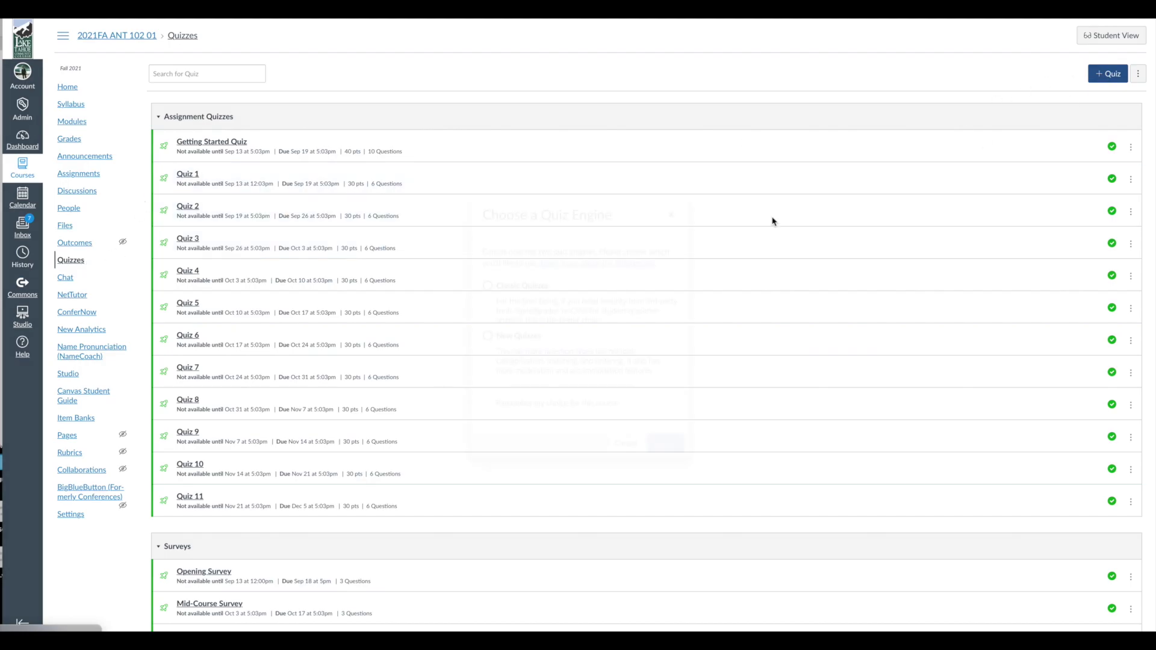
{"action": "left_click", "coordinate": [489, 287]}
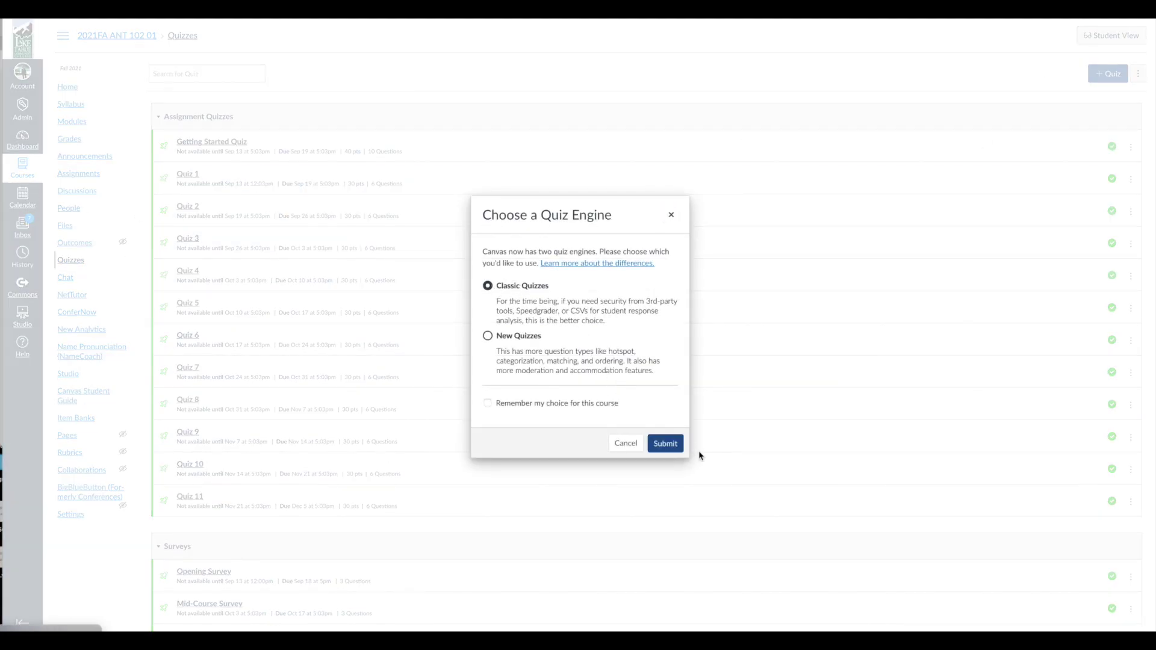
{"action": "left_click", "coordinate": [662, 445]}
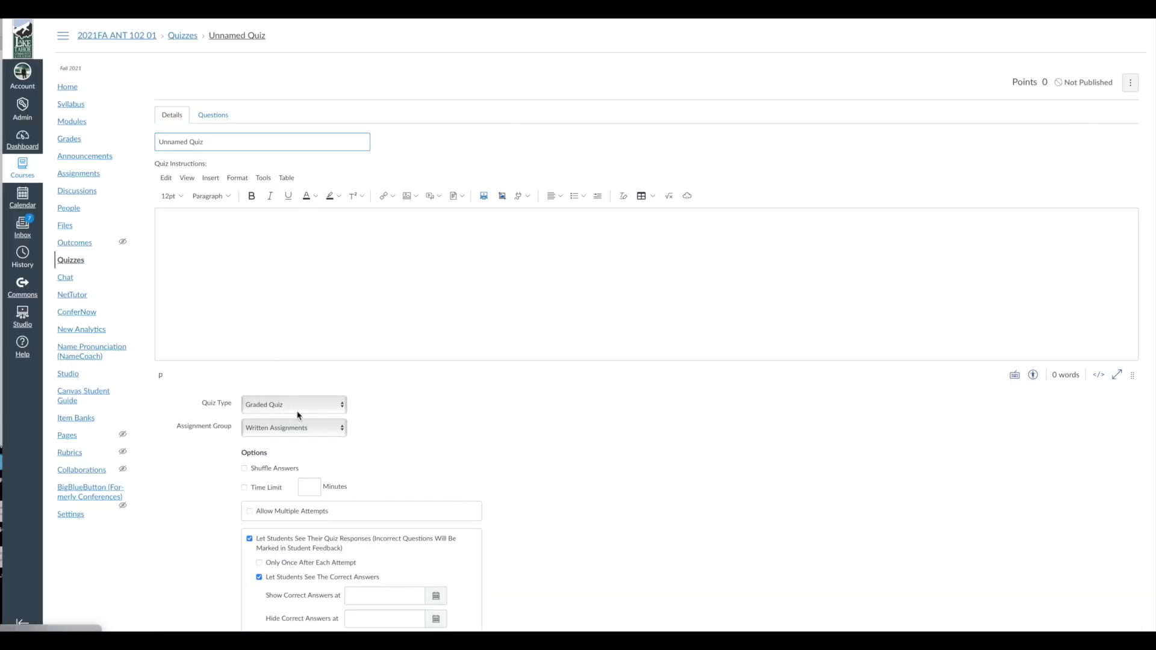
{"action": "left_click", "coordinate": [298, 413]}
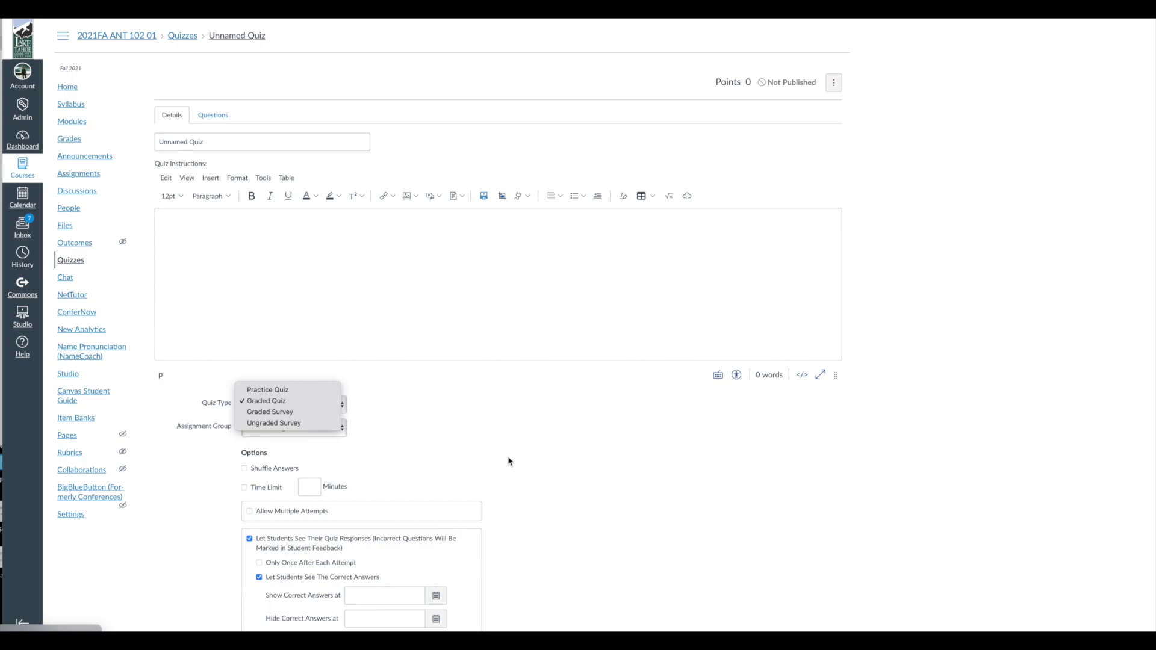